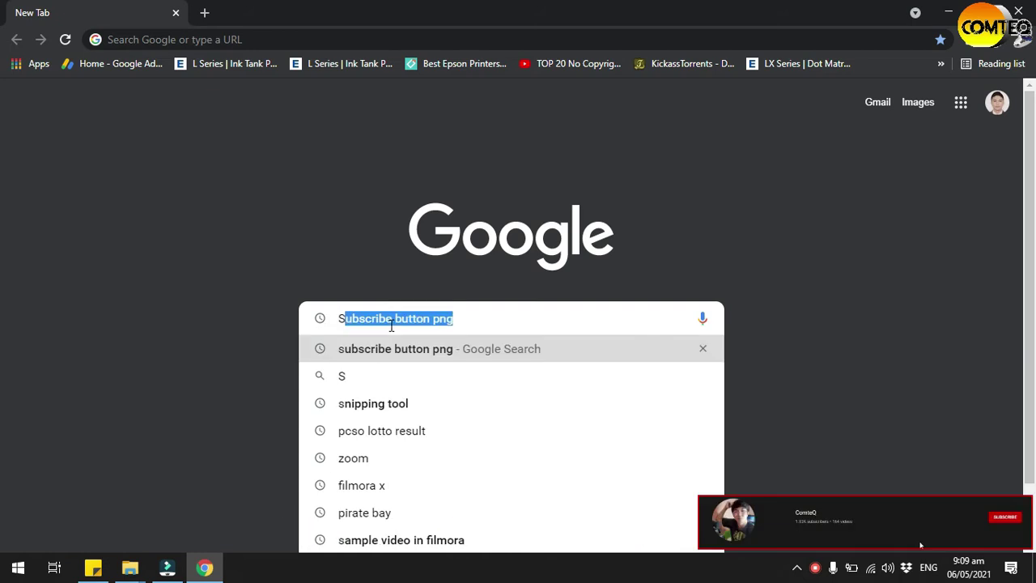
Search Google for "Subscribe Button PnG".
type("cribe")
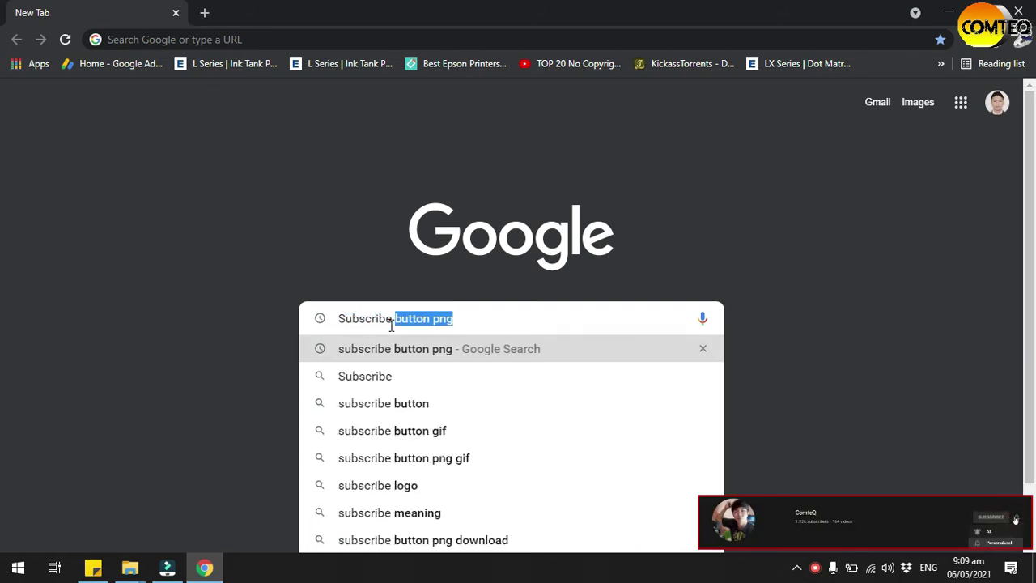
type(" Button")
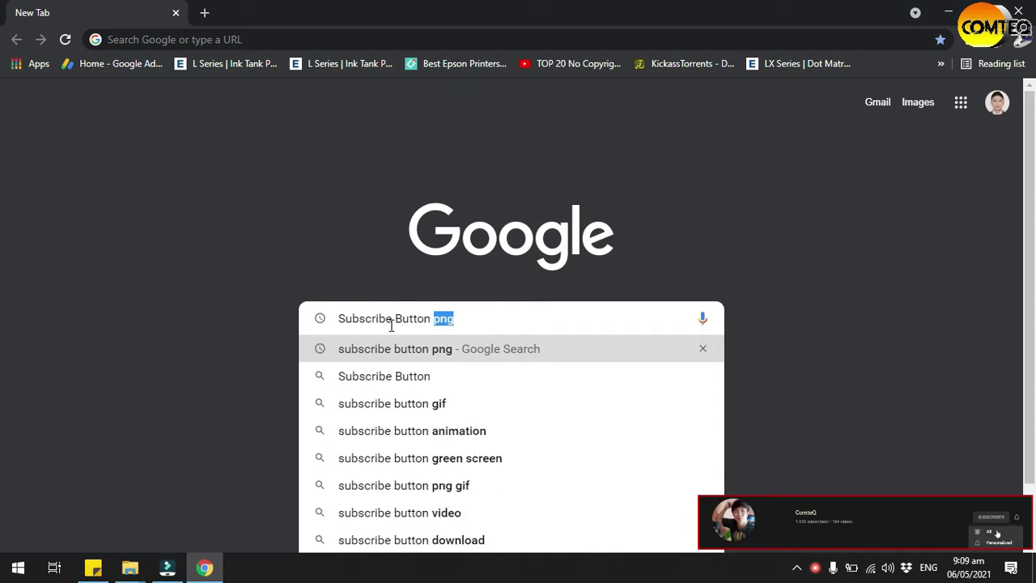
type(" PnG")
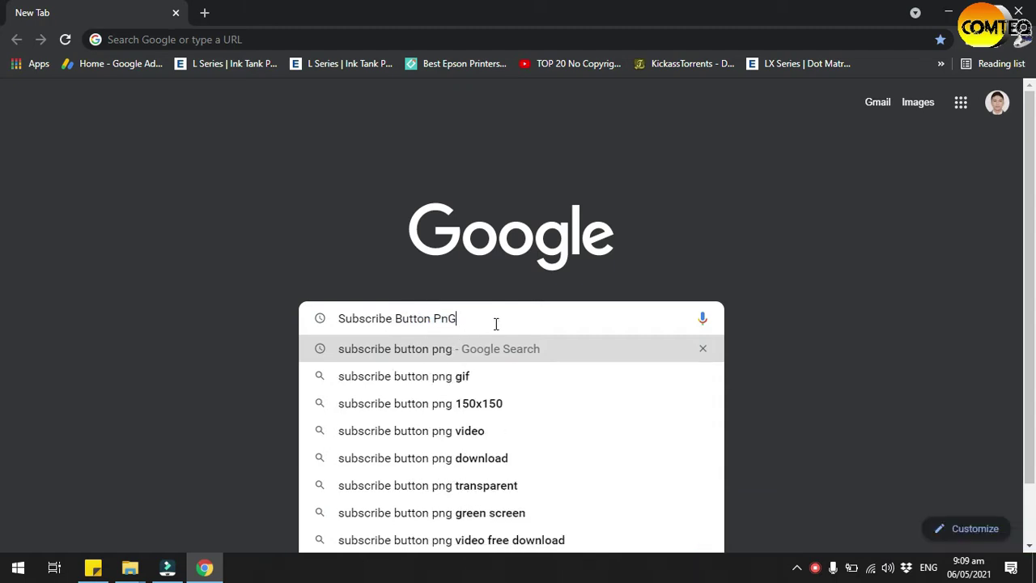
key("Return")
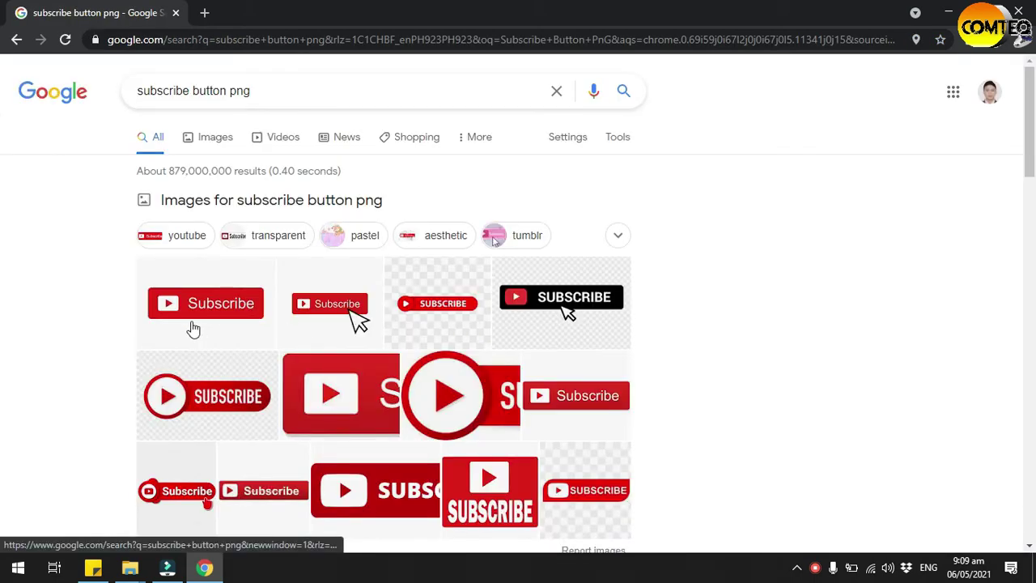
Save the red Subscribe button image with the arrow pointer from pngimg.com to Downloads as the PNG subscribe_PNG26.
left_click(323, 314)
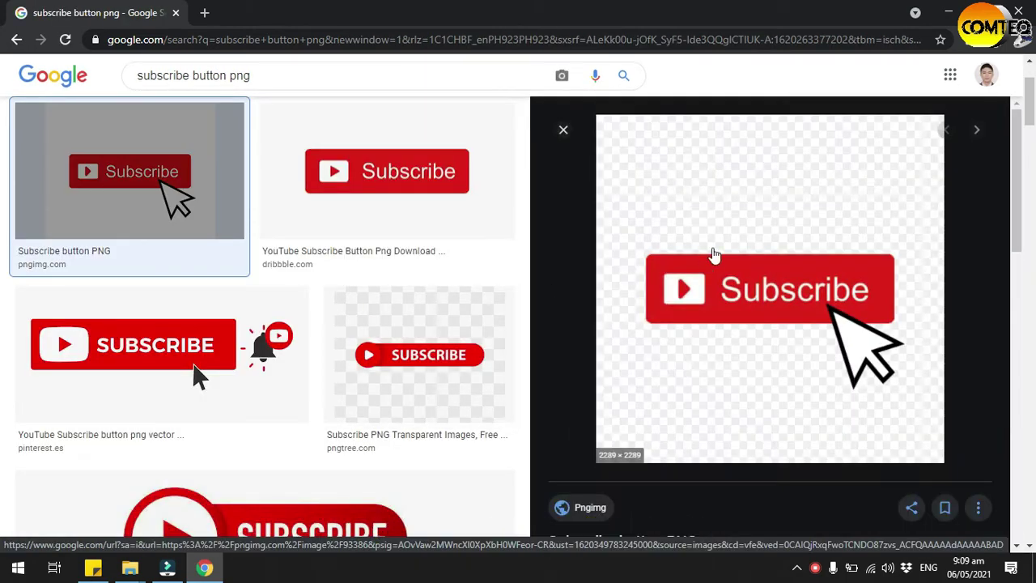
right_click(772, 223)
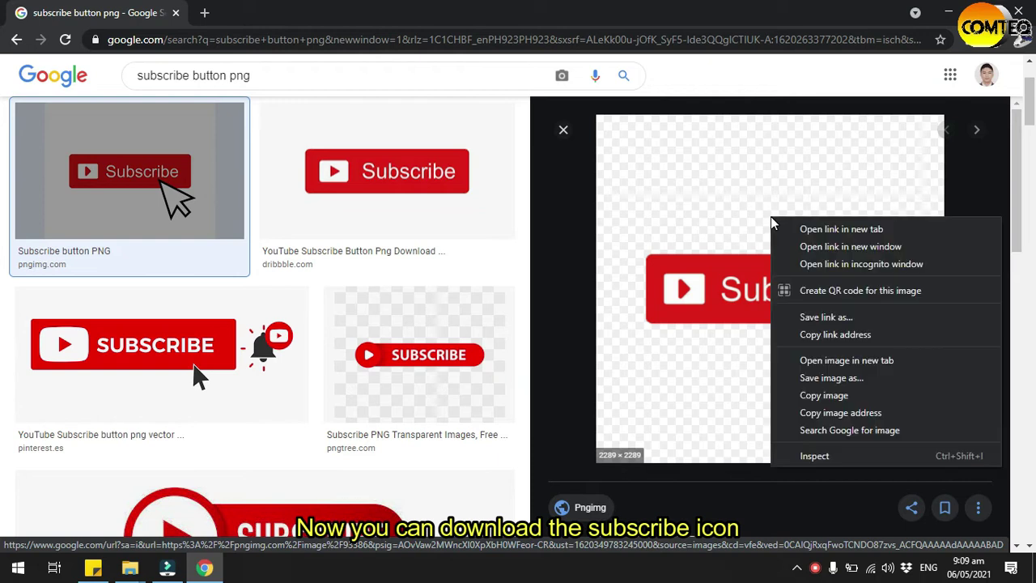
left_click(858, 378)
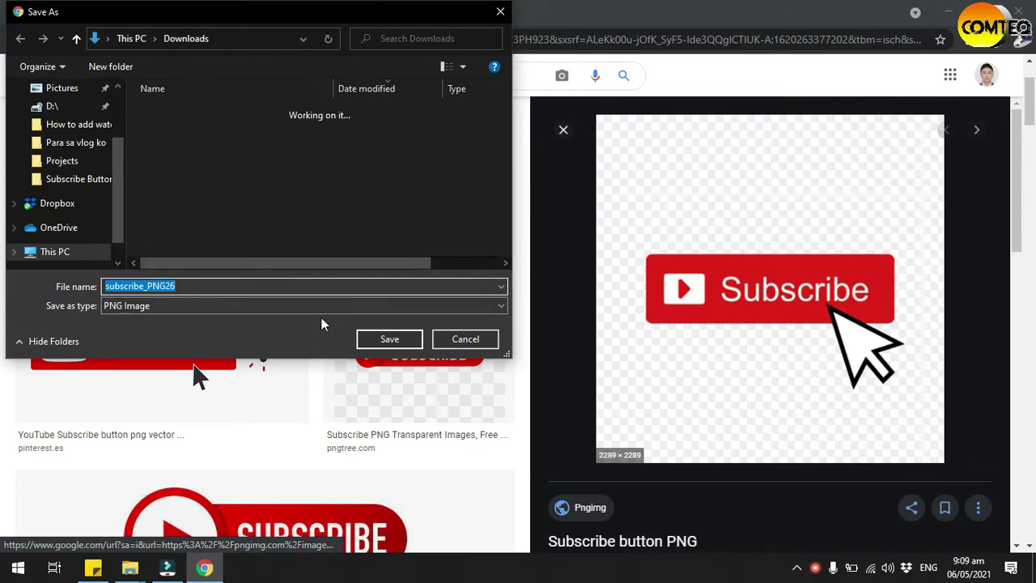
left_click(389, 340)
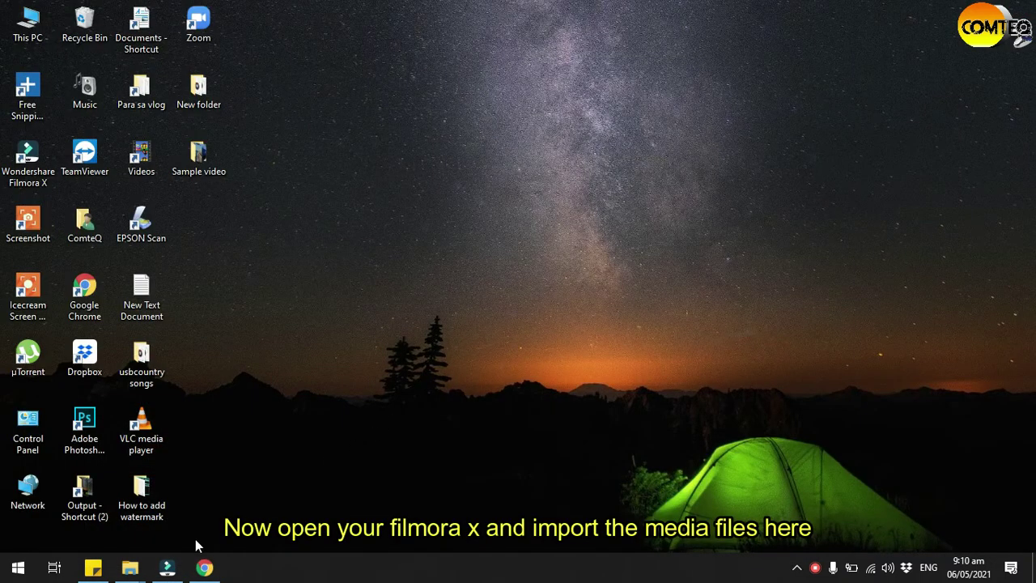
Switch to Wondershare Filmora and import subscribe_PNG26 from the Downloads folder into the project media.
left_click(168, 567)
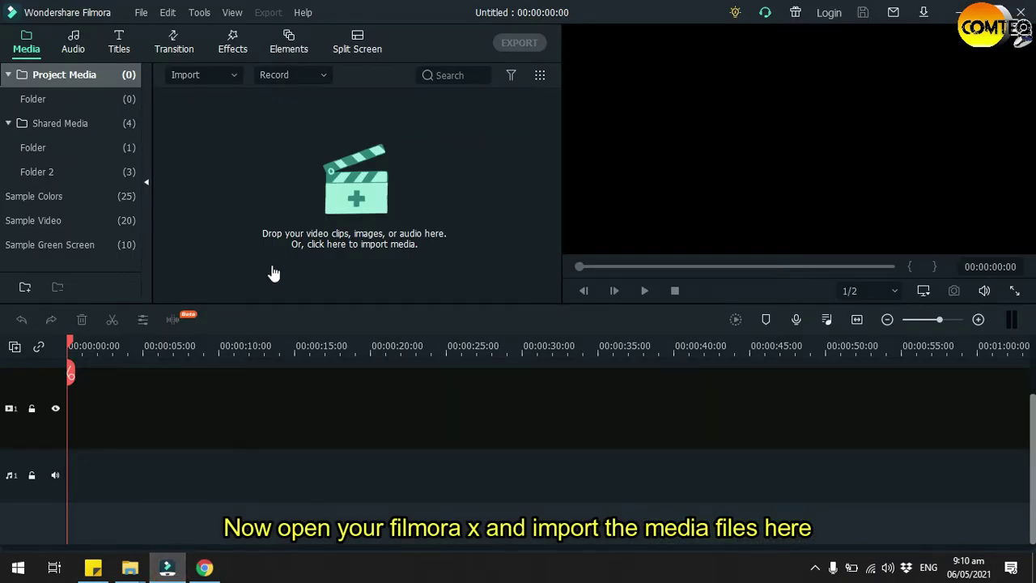
left_click(231, 75)
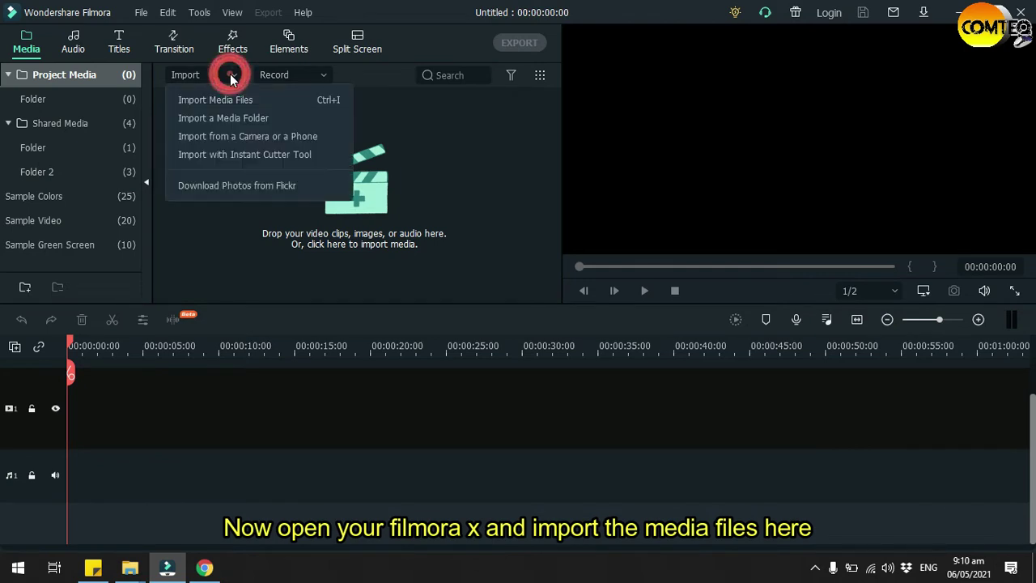
left_click(223, 99)
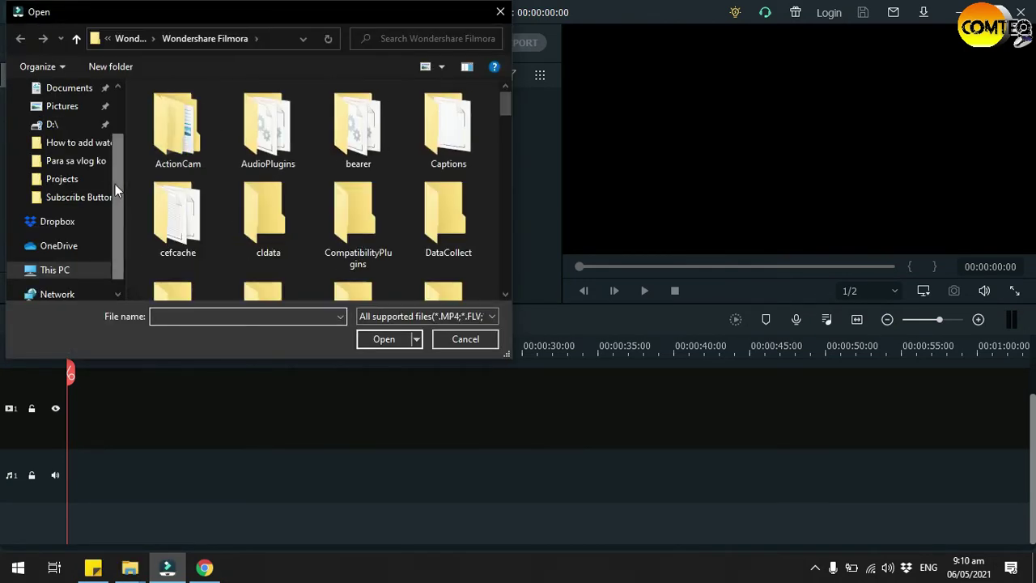
left_click_drag(115, 184, 114, 139)
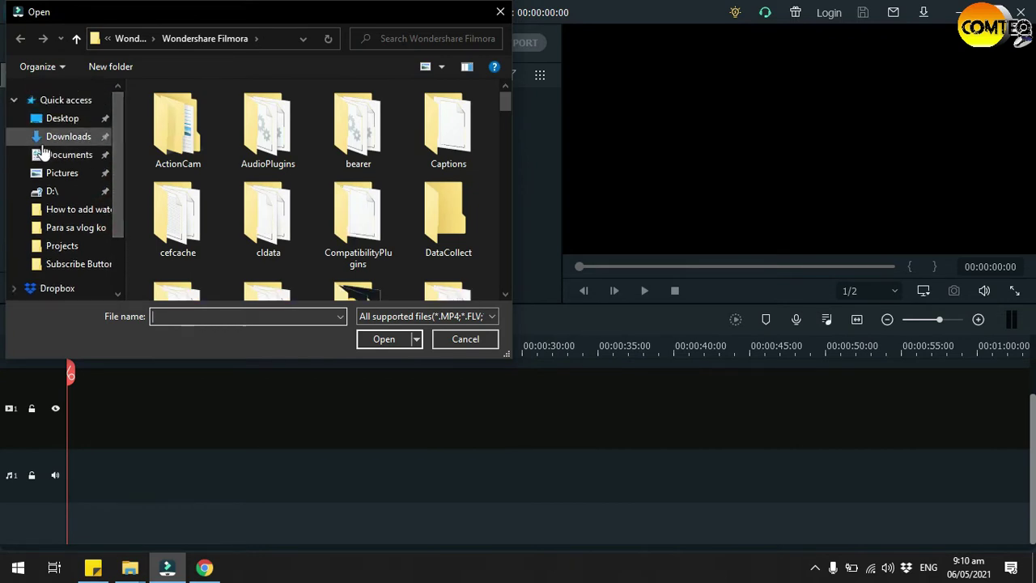
left_click(69, 137)
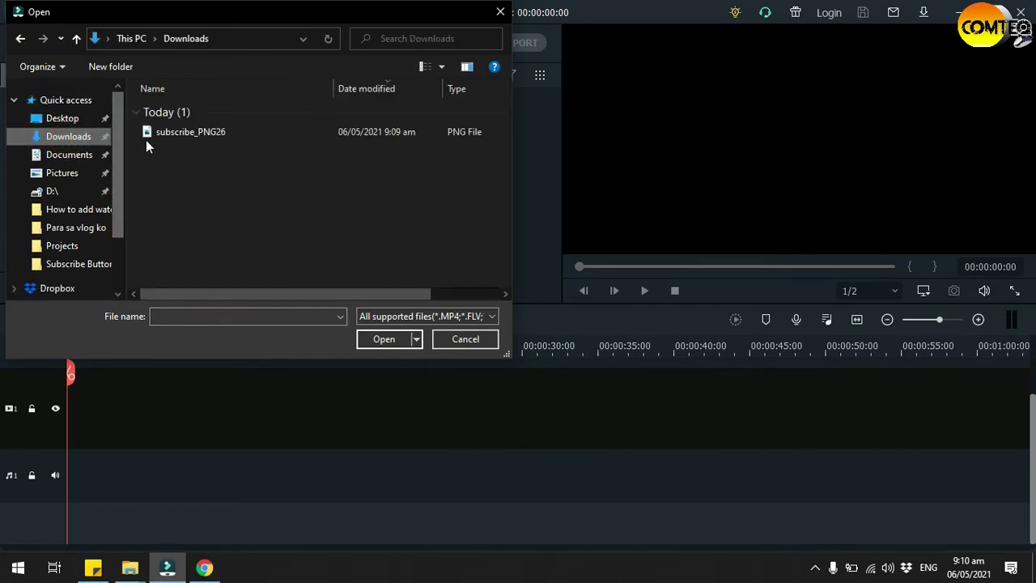
double_click(245, 131)
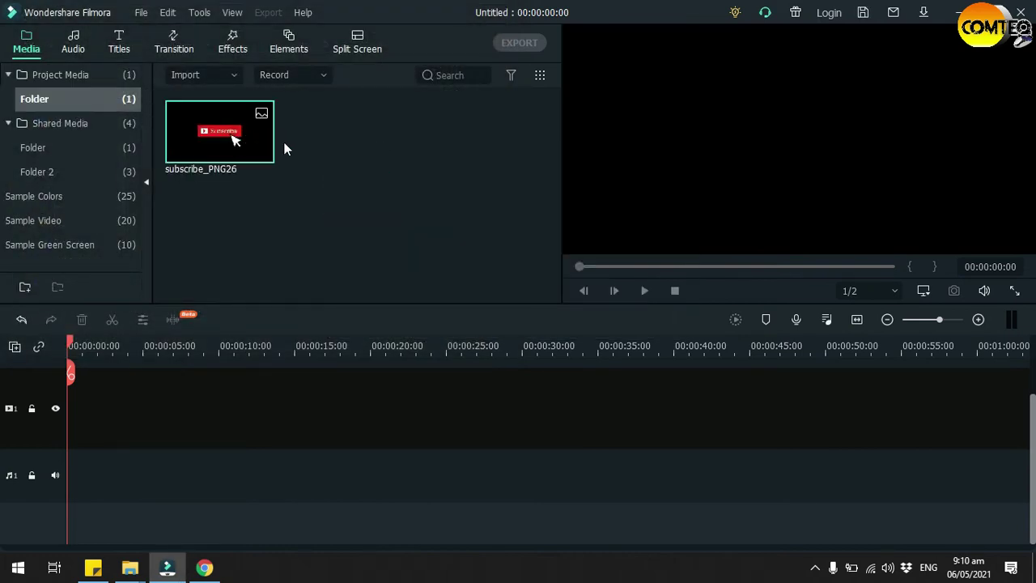
Import Video 1 and Video 2 from the Sample video folder on the Desktop into the project media.
left_click(235, 74)
left_click(217, 99)
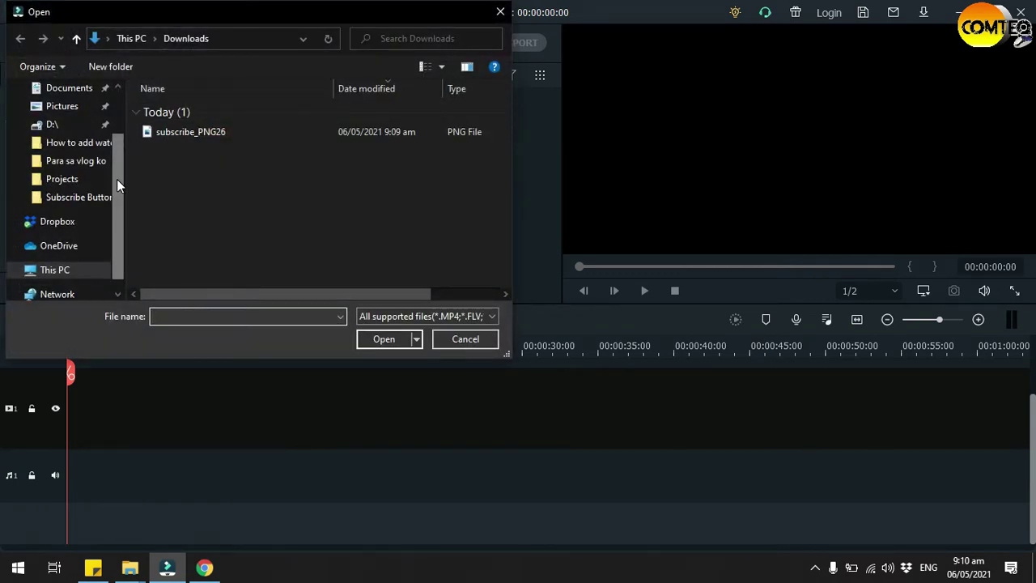
scroll(117, 178, "up", 1)
left_click(68, 92)
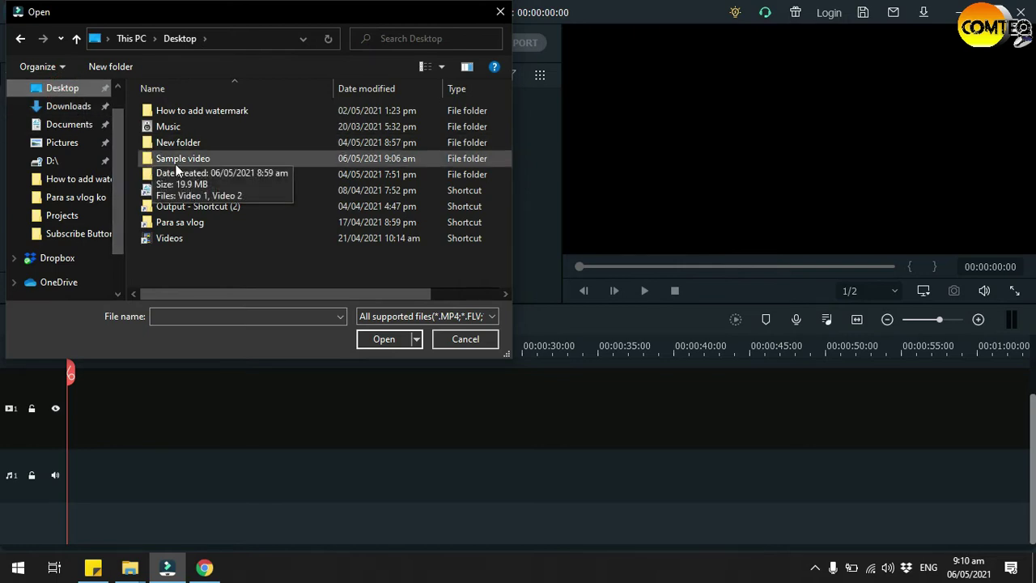
double_click(179, 160)
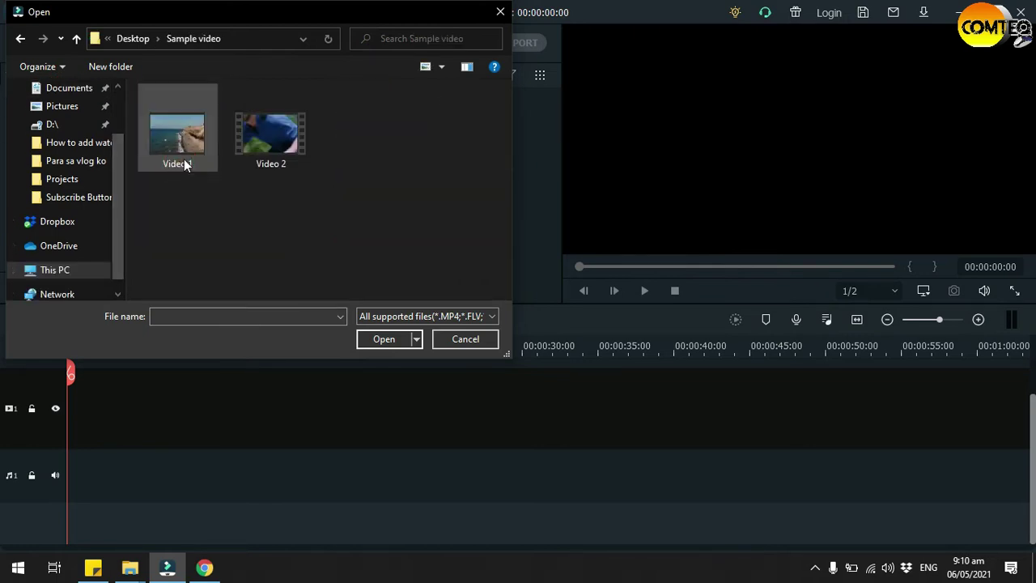
left_click(191, 150)
left_click(268, 145, "ctrl")
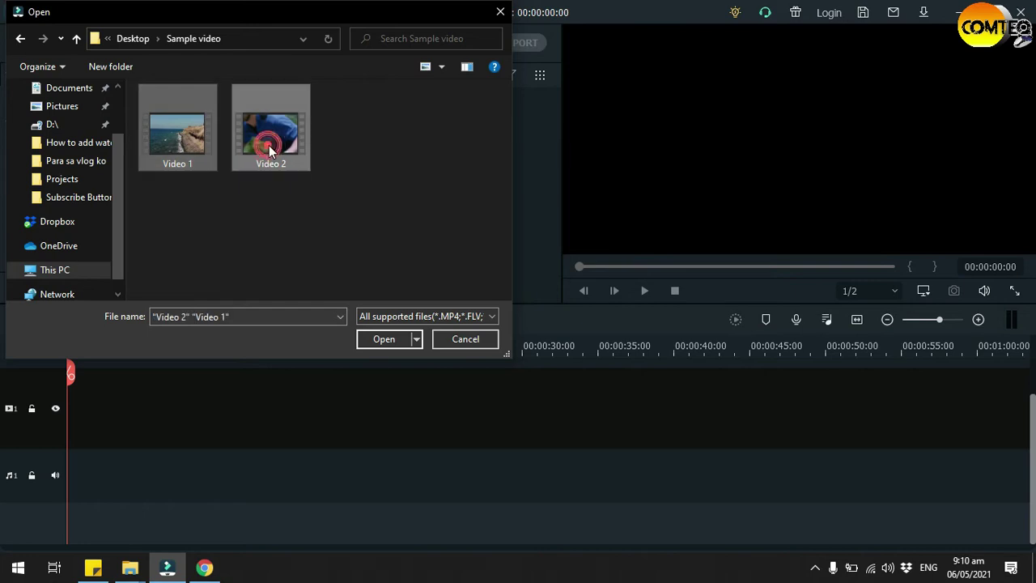
left_click(396, 339)
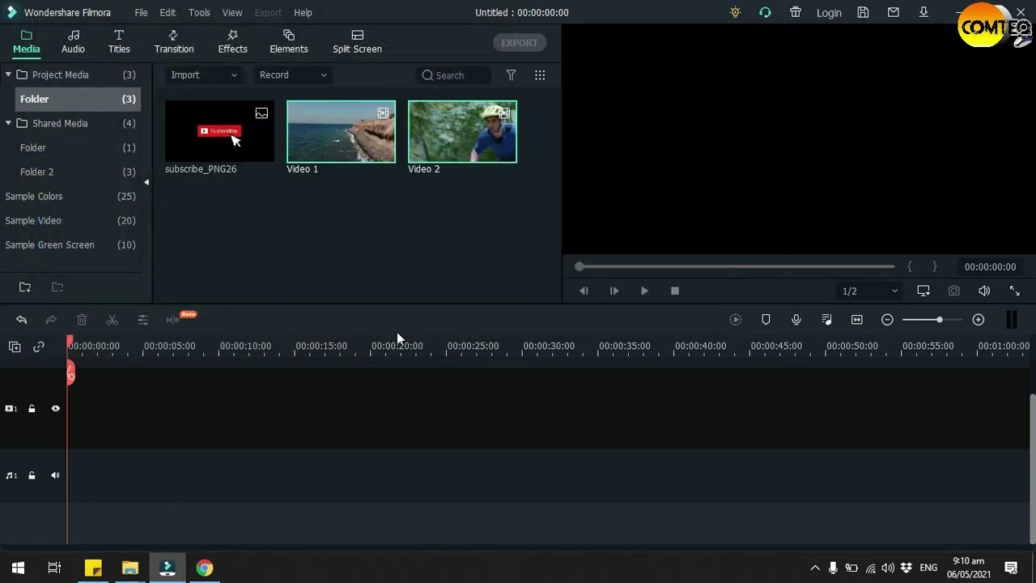
left_click(446, 256)
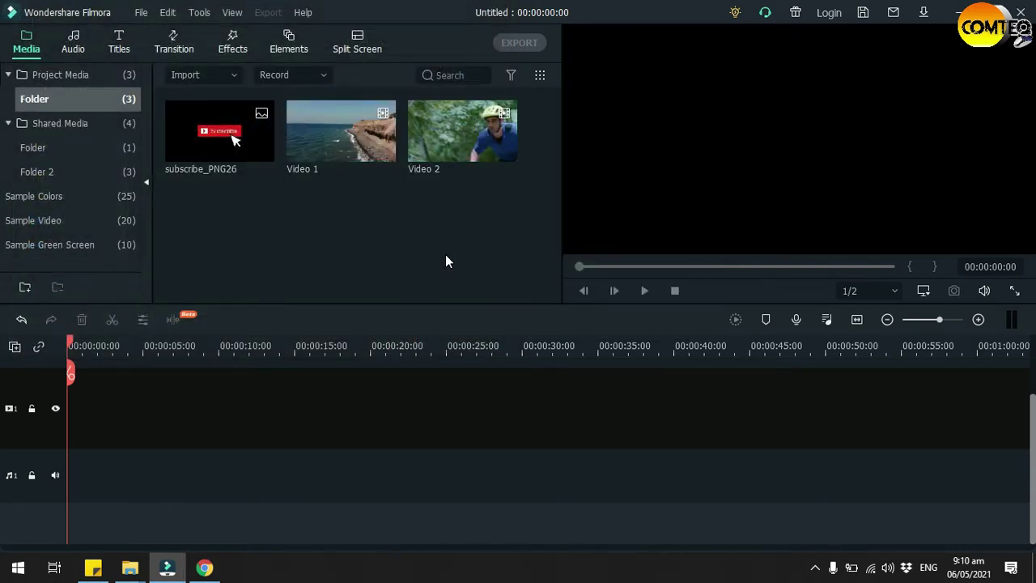
Place Video 1 at the start of video track 1, with Video 2 directly after it.
mouse_move(350, 138)
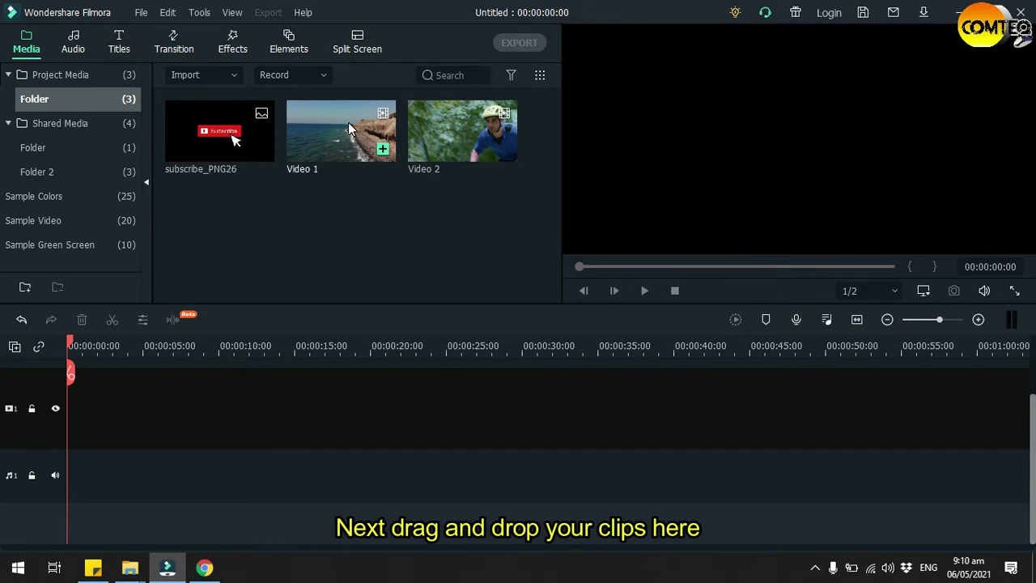
left_click_drag(351, 128, 62, 407)
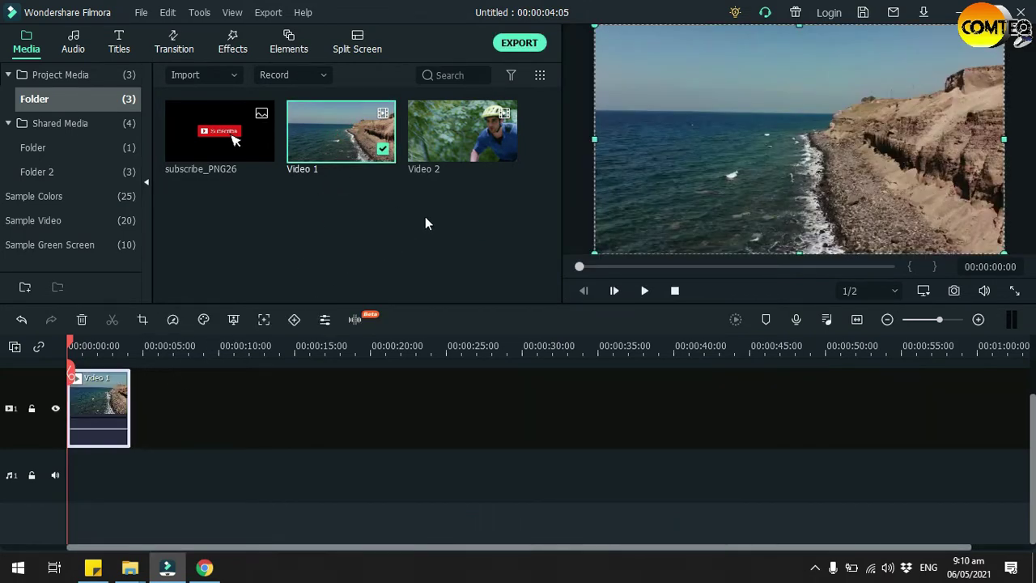
left_click_drag(471, 140, 139, 389)
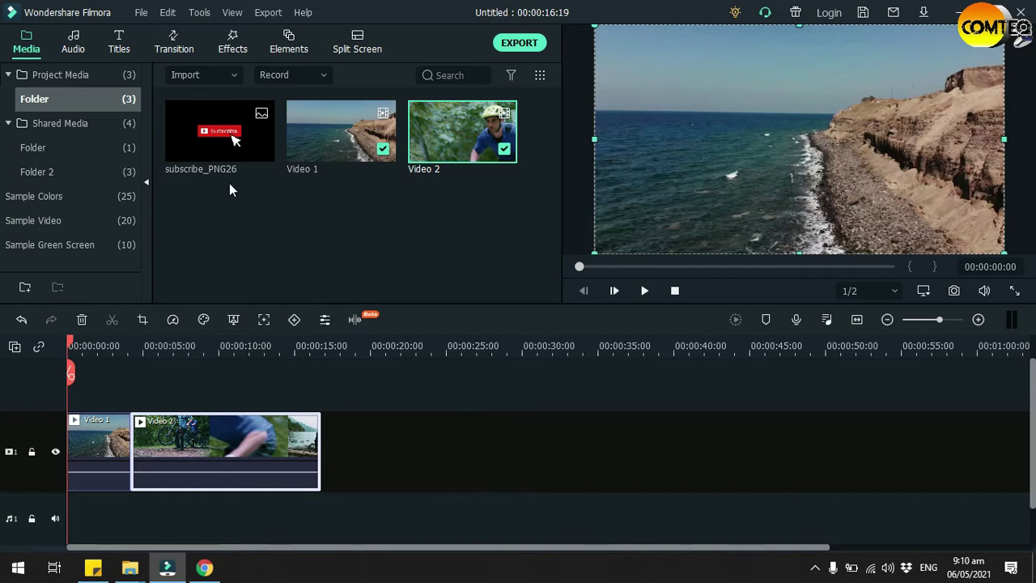
Add subscribe_PNG26 at the start of video track 2 and extend it to the end of Video 2.
mouse_move(215, 147)
left_click_drag(217, 146, 55, 384)
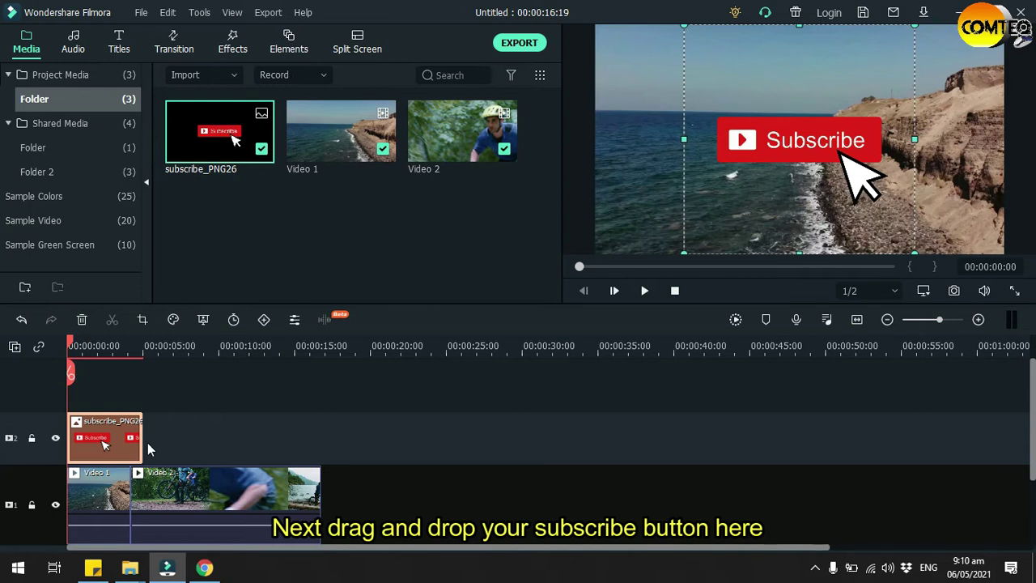
left_click_drag(143, 437, 322, 435)
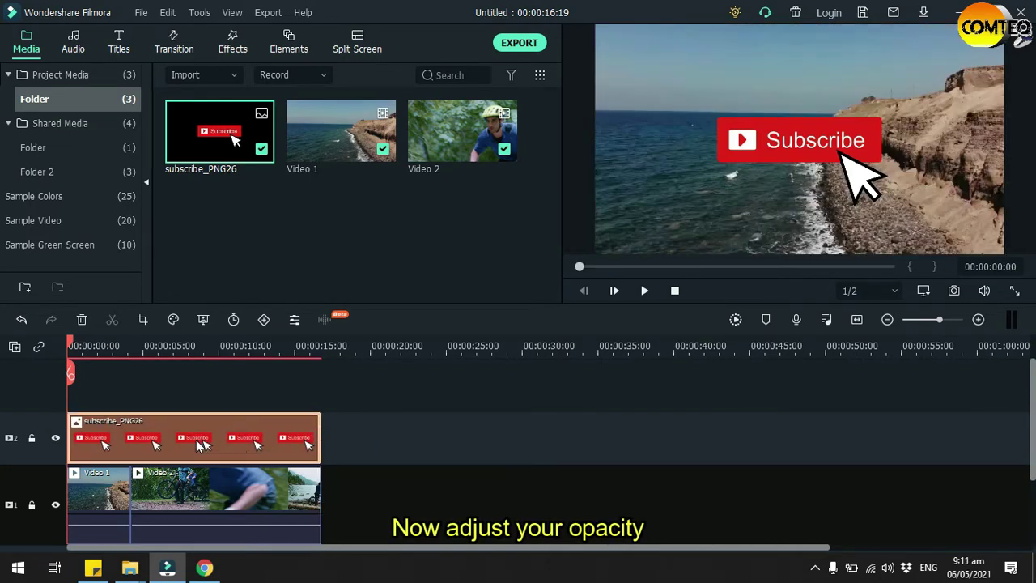
Set the opacity of the subscribe_PNG26 clip to 81.53% in its compositing settings.
double_click(168, 443)
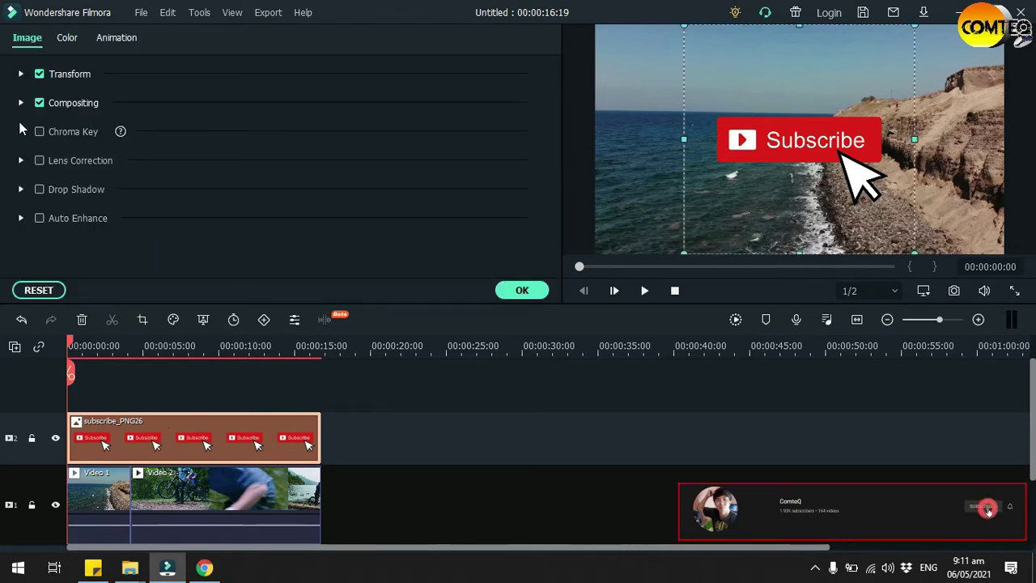
left_click(21, 104)
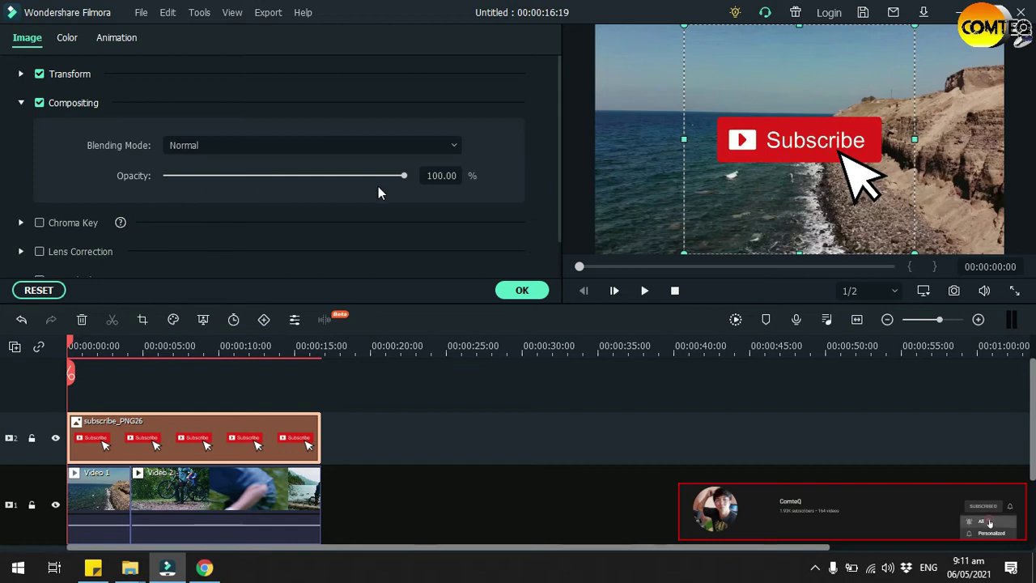
left_click_drag(402, 176, 360, 188)
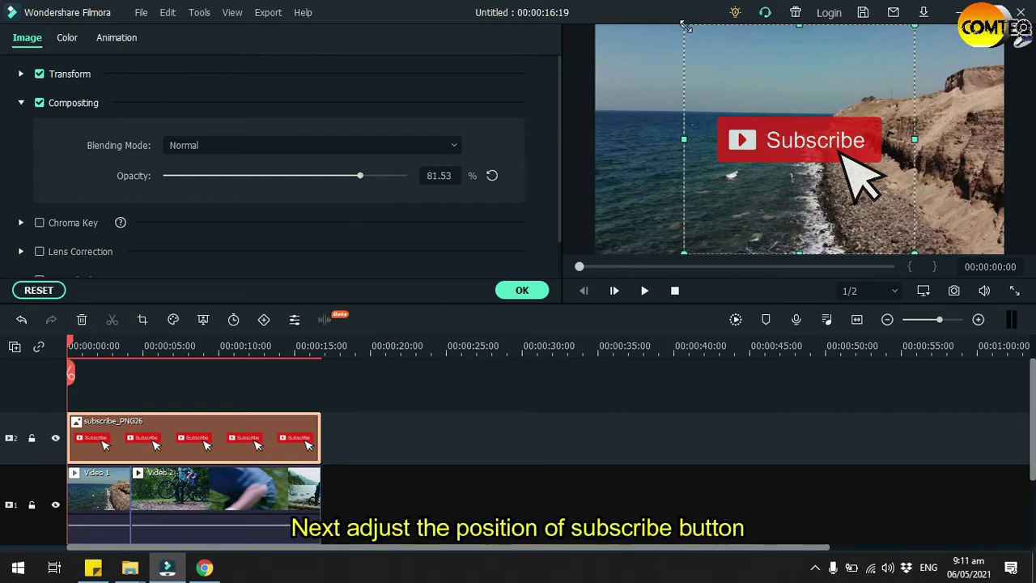
Shrink the subscribe image into the video frame's lower-right corner, nudge it right, and check its placement in full screen.
left_click_drag(685, 26, 966, 207)
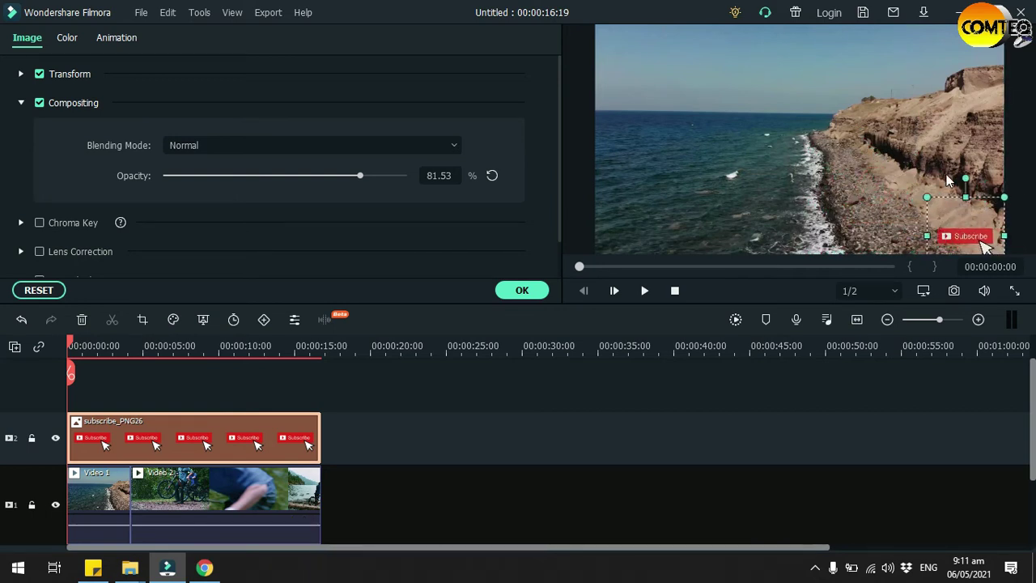
key("Right")
key("Right")
key("Right")
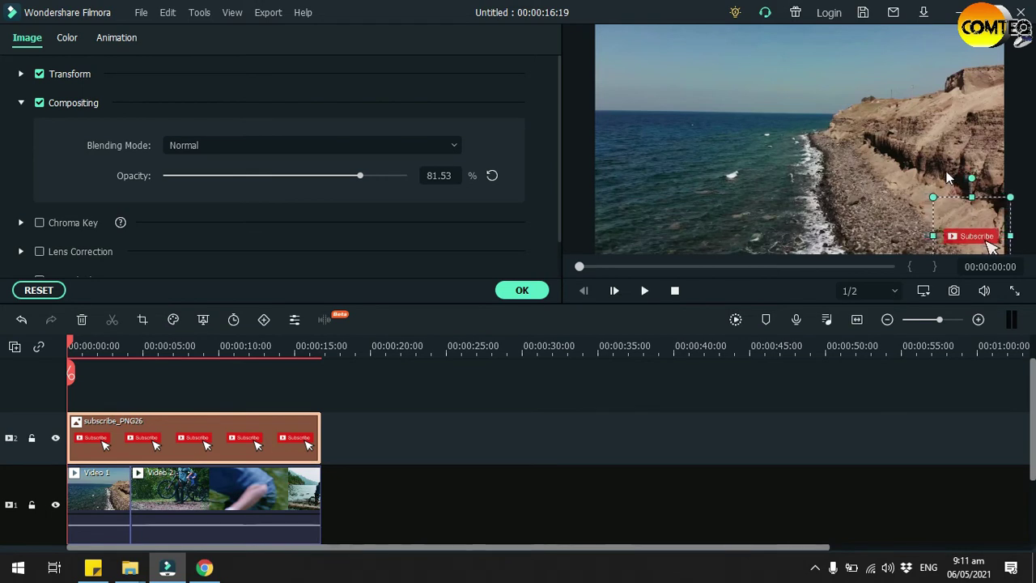
key("Right")
key("Right")
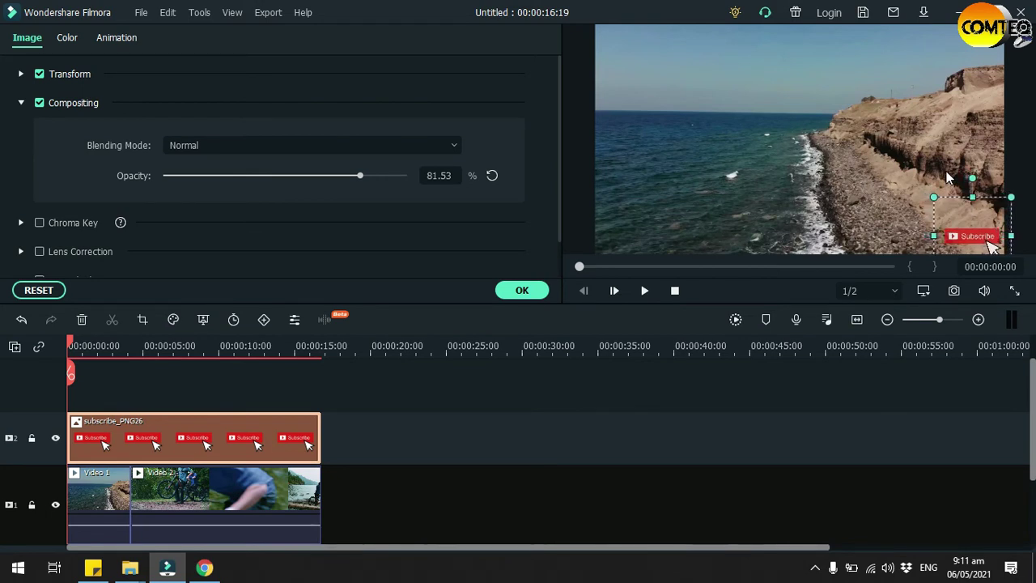
left_click(1019, 293)
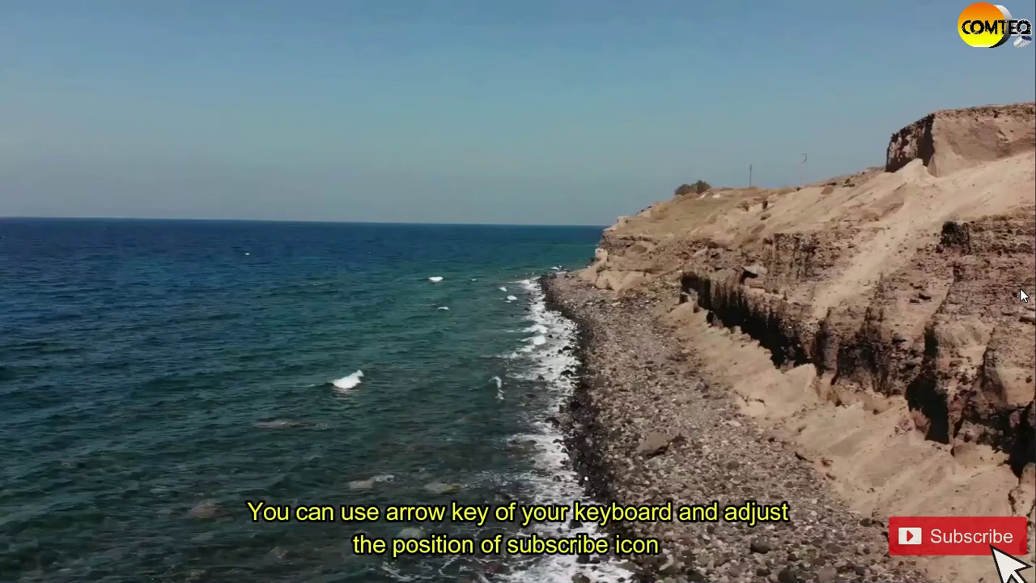
key("Escape")
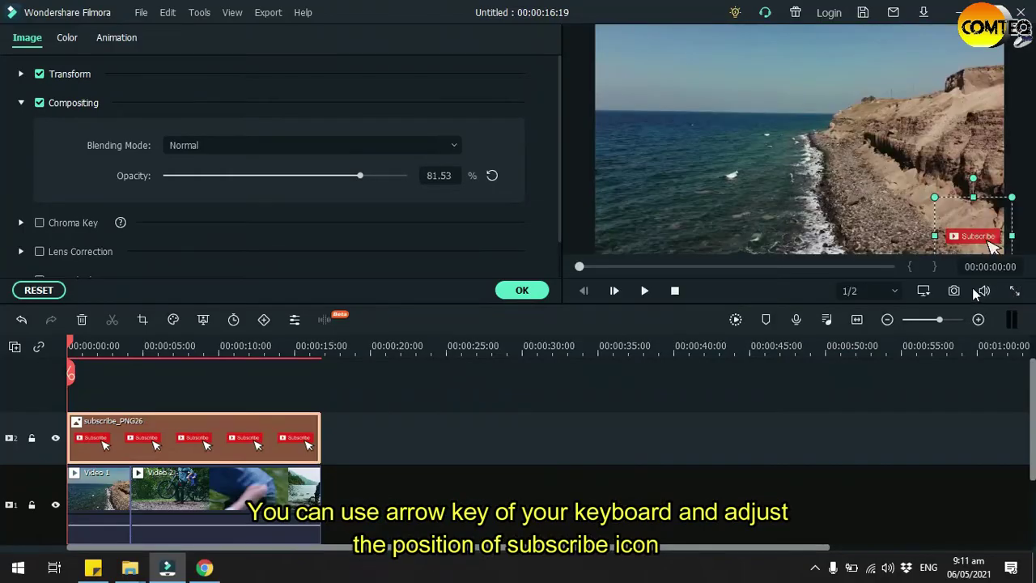
Fine-tune the small subscribe image closer to the frame's lower-right corner, making it slightly smaller, and preview it full screen.
key("Down")
key("Down")
key("Down")
key("Right")
key("Right")
key("Right")
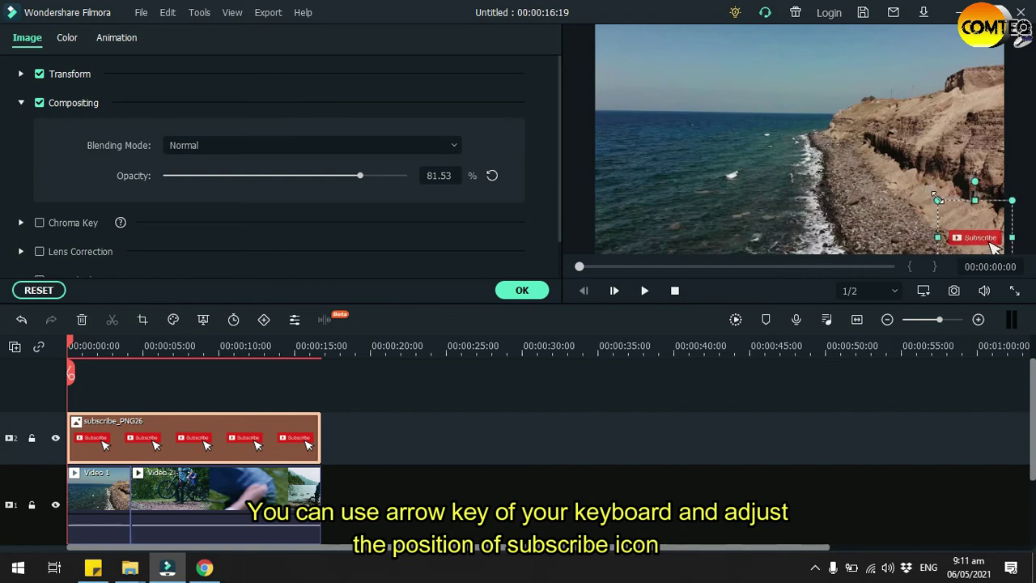
left_click(1014, 292)
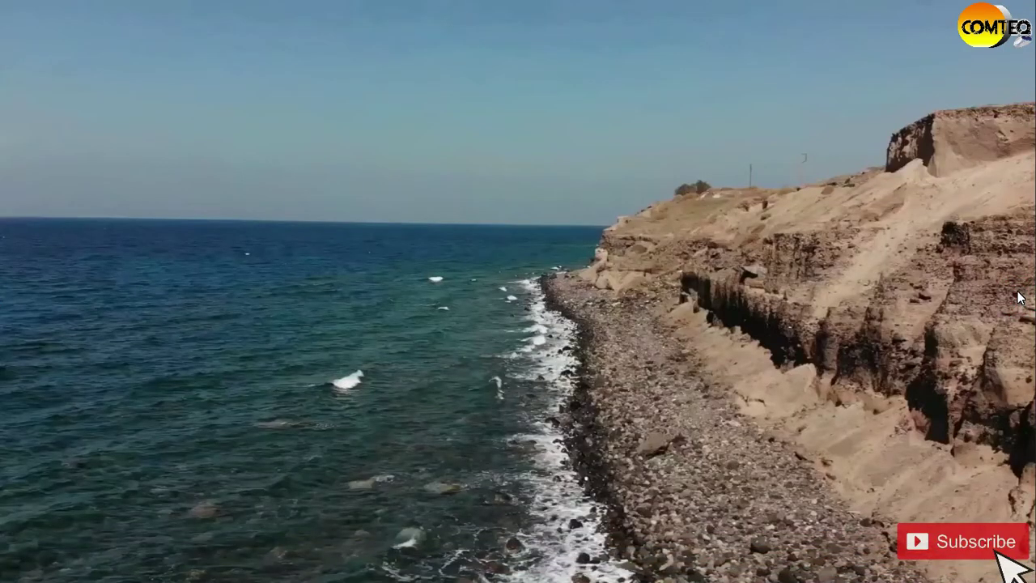
Leave full screen, play the whole project in the preview, and accept the subscribe image's settings.
key("Escape")
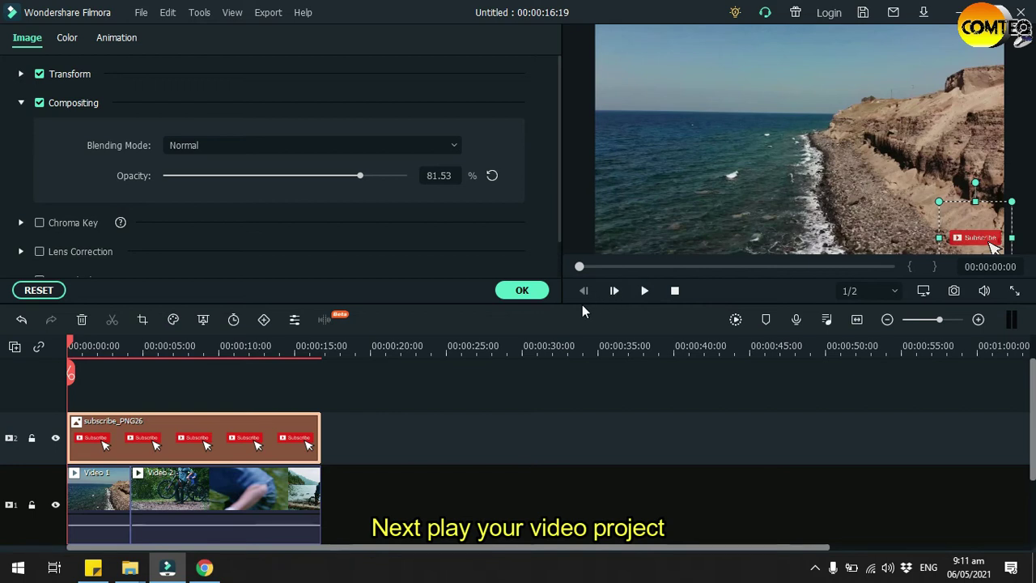
left_click(645, 298)
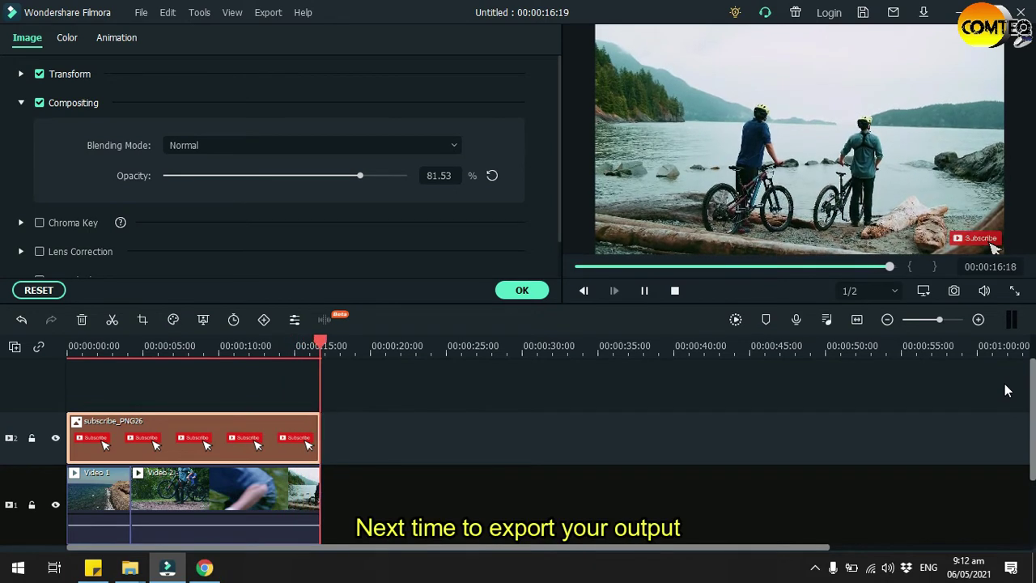
left_click(519, 295)
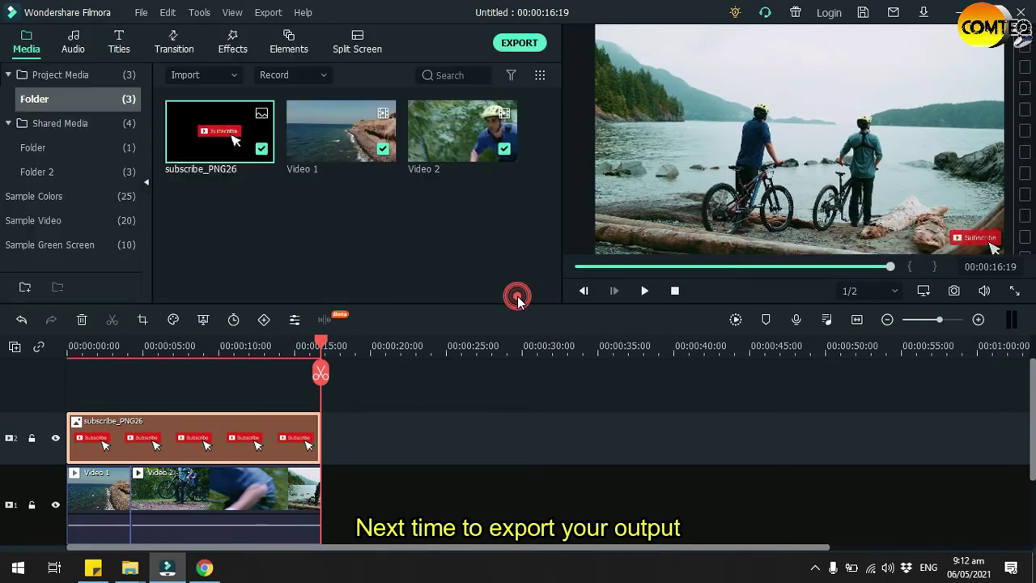
Start exporting the project as a local MP4 and name the output "How to add subscribe button".
left_click(510, 48)
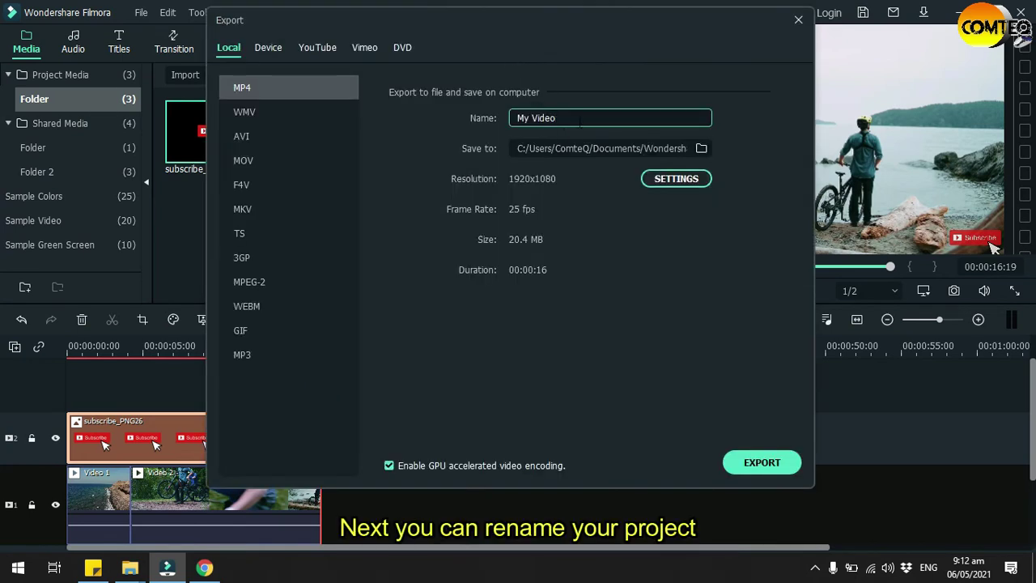
left_click_drag(583, 113, 402, 131)
type("How to add sub")
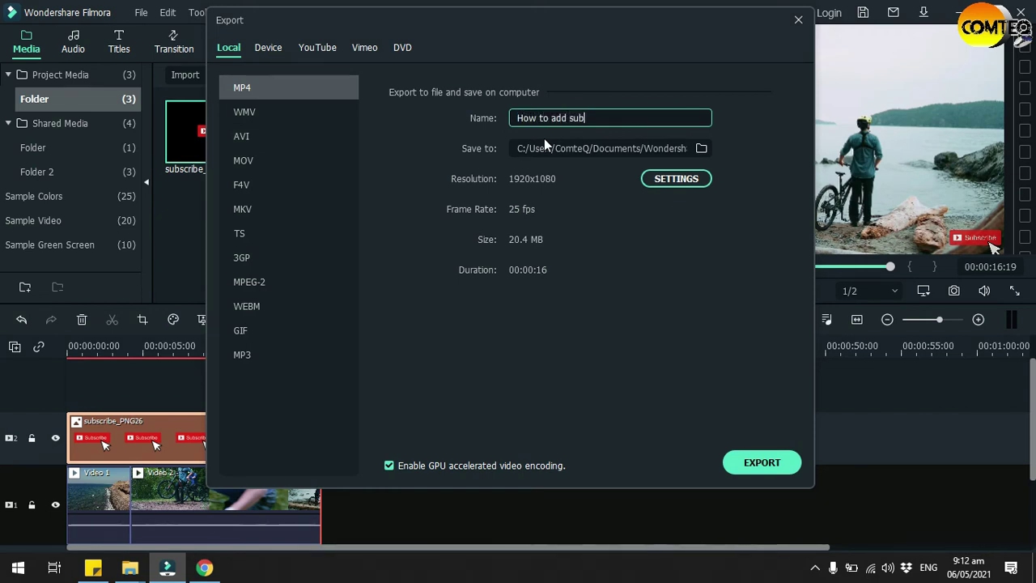
type("scribe button")
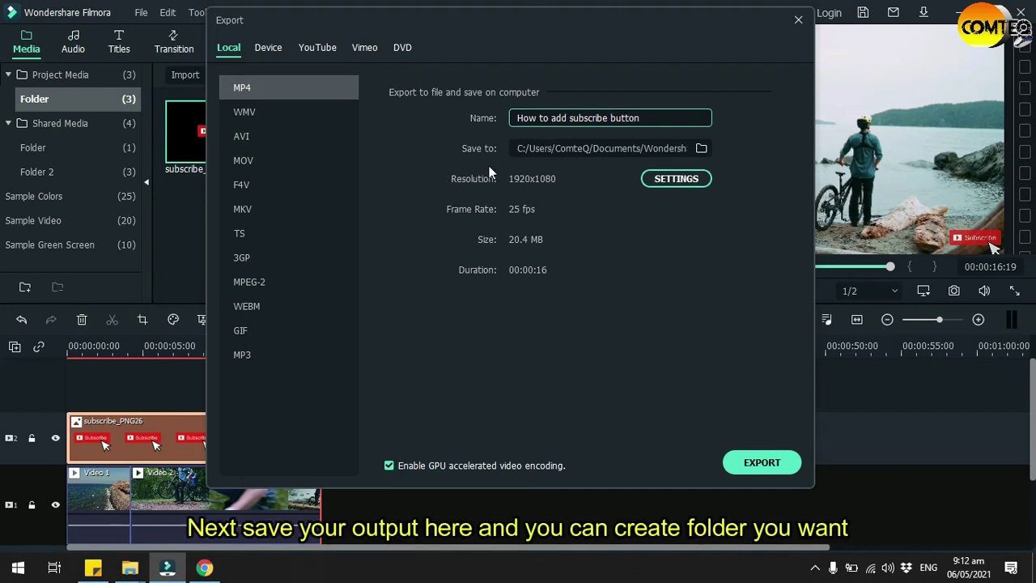
Create a Desktop folder named "How to add a subscribe button in your video" and set it as the export's save location.
left_click(702, 148)
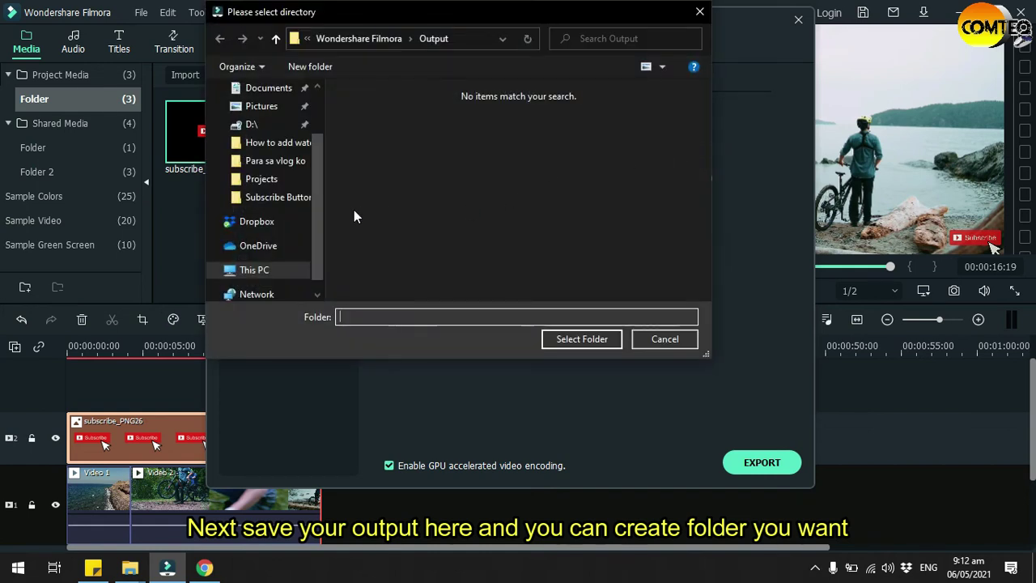
left_click_drag(320, 200, 327, 150)
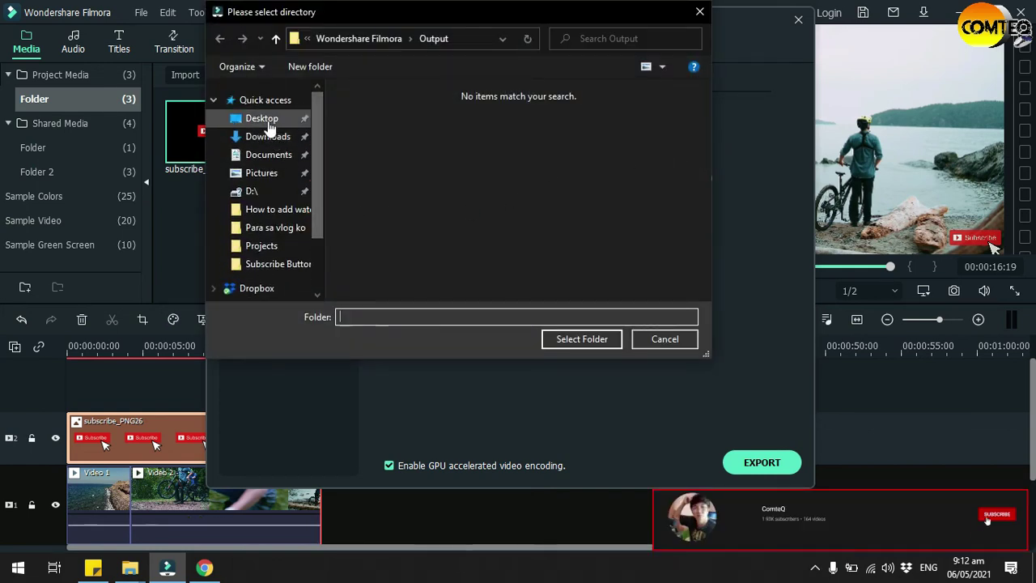
left_click(268, 123)
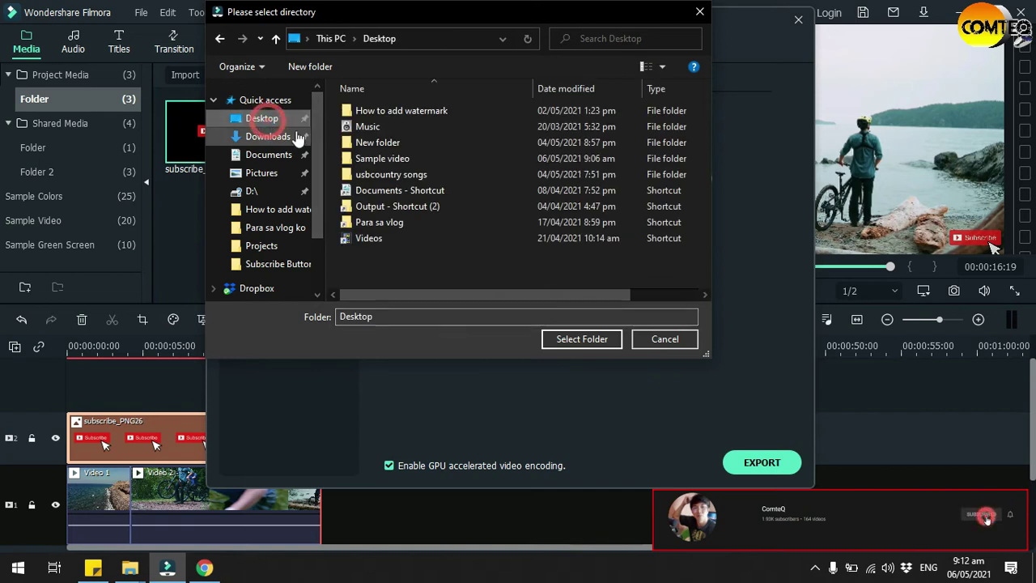
right_click(446, 267)
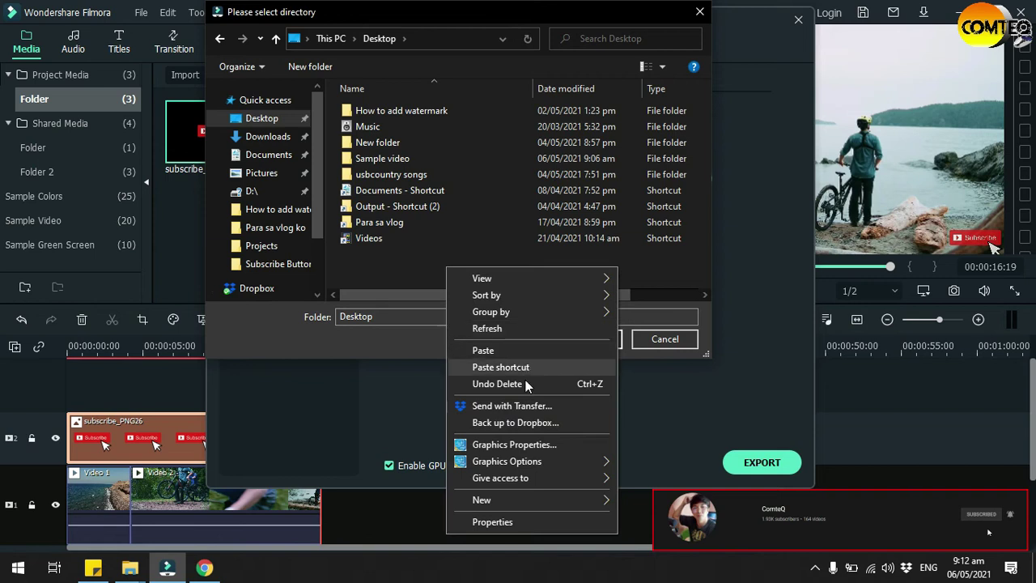
mouse_move(577, 502)
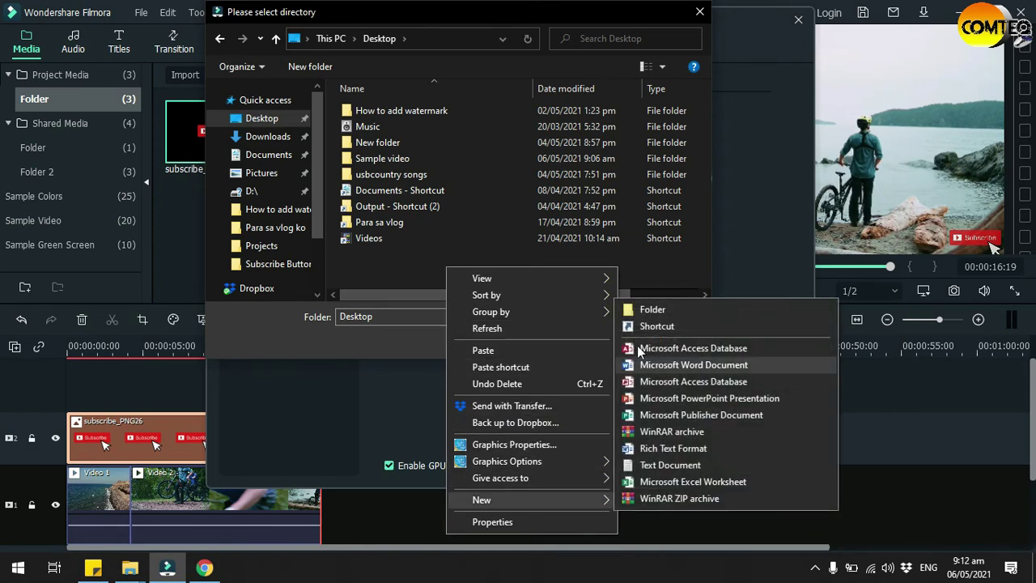
left_click(643, 317)
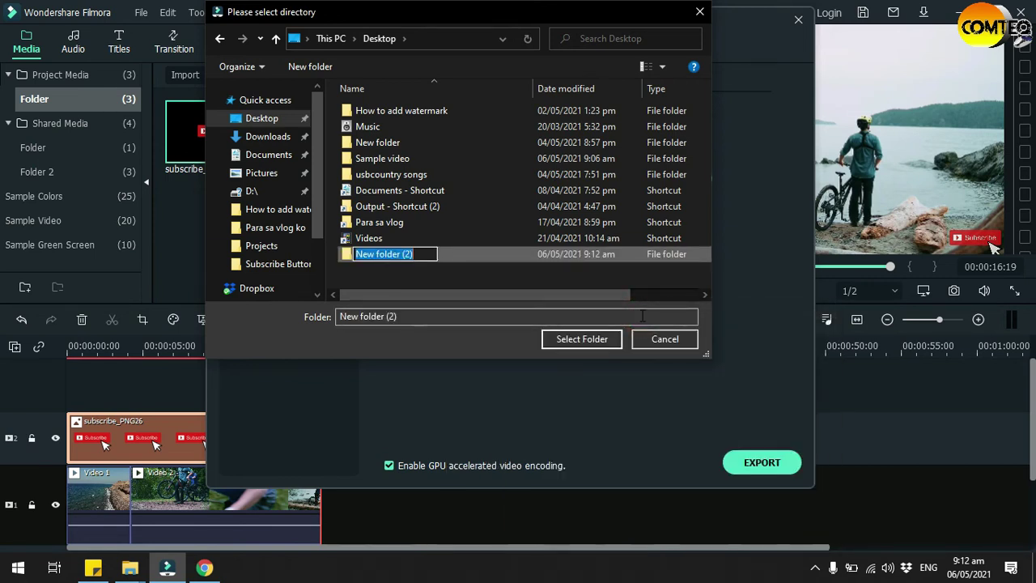
type("How to")
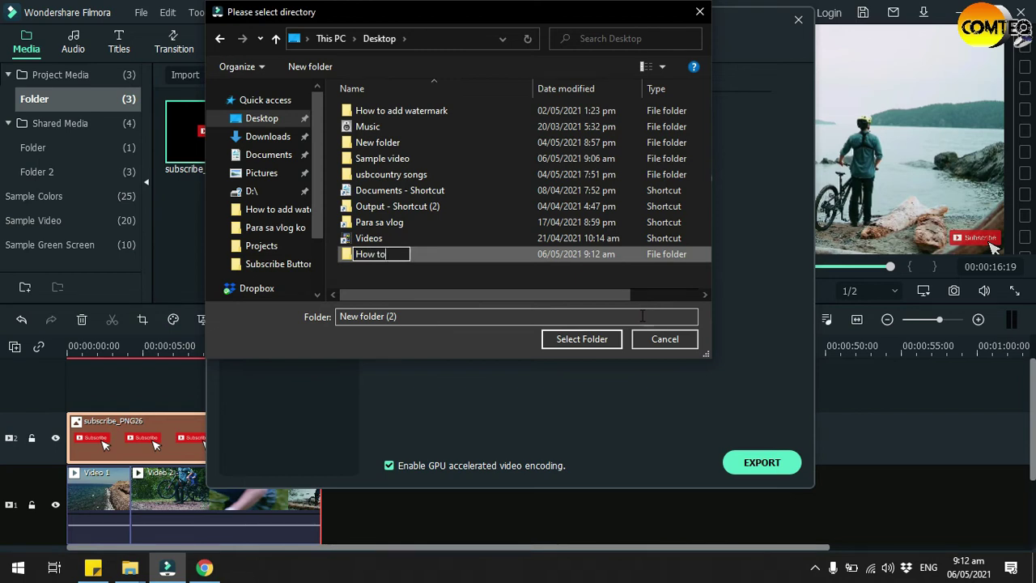
type(" add a subs")
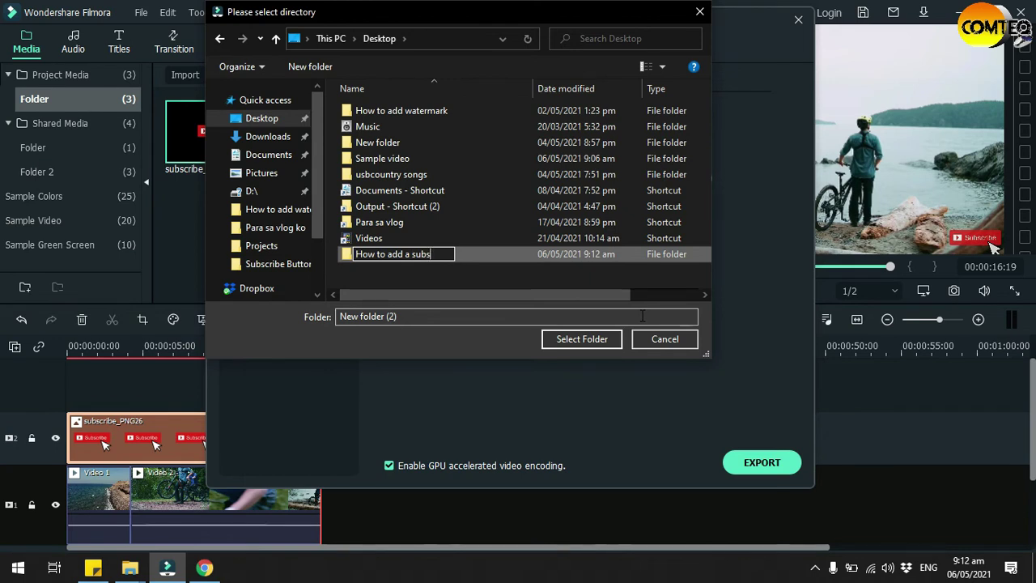
type("cribe button")
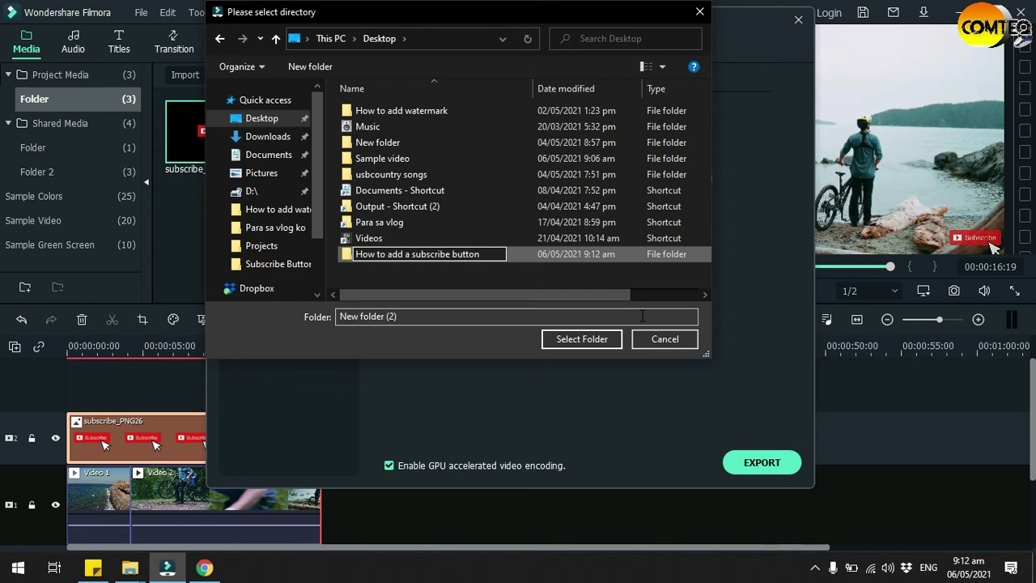
type("in your video")
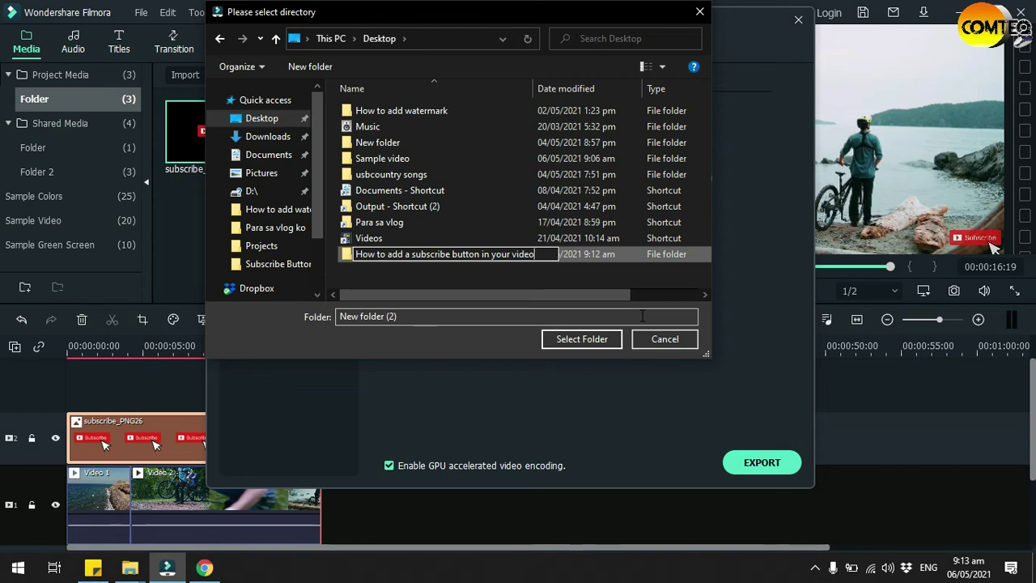
key("Return")
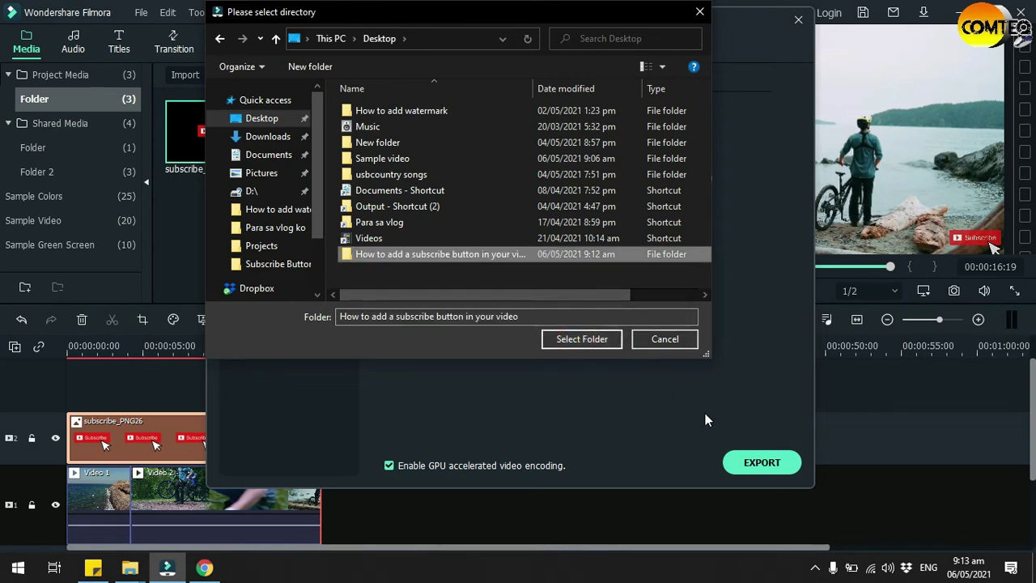
left_click(449, 252)
left_click(587, 341)
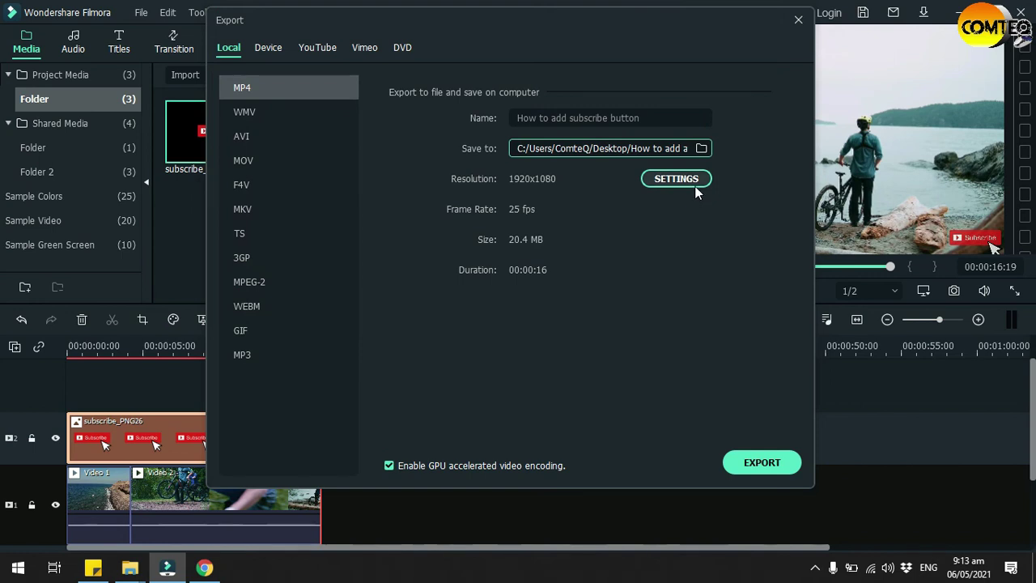
Accept the export settings with Best quality and export the video.
left_click(676, 178)
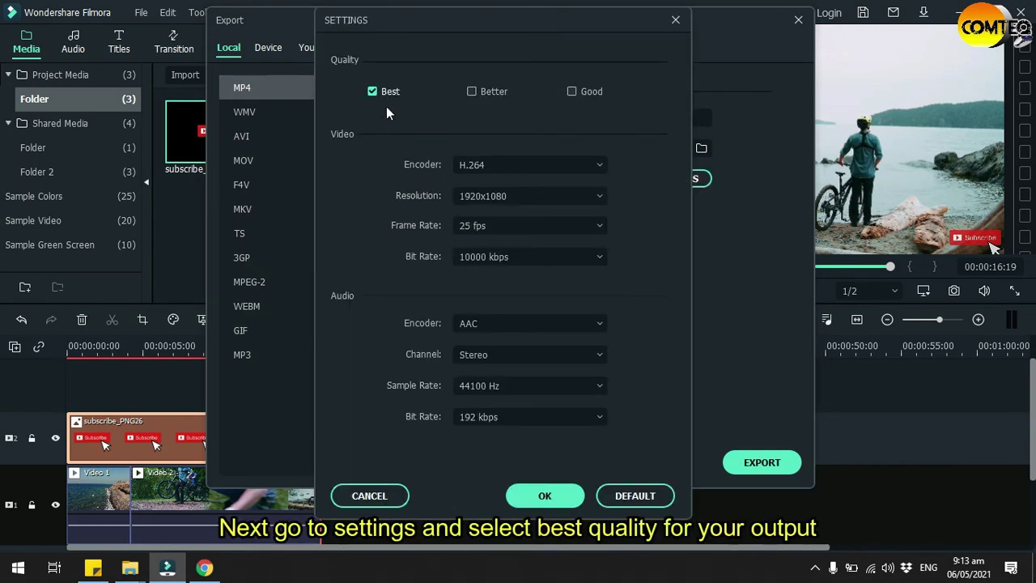
left_click(544, 494)
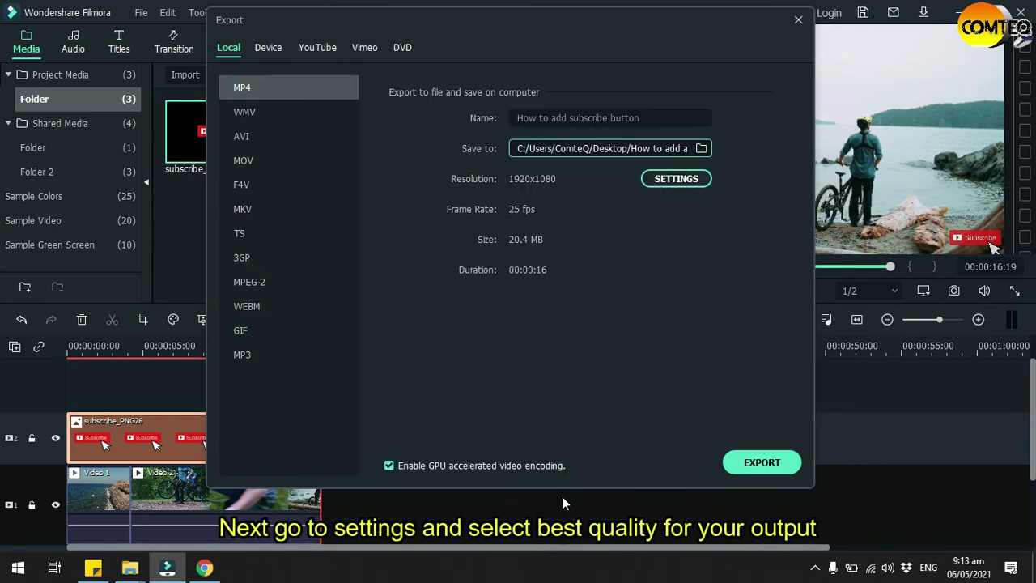
left_click(759, 463)
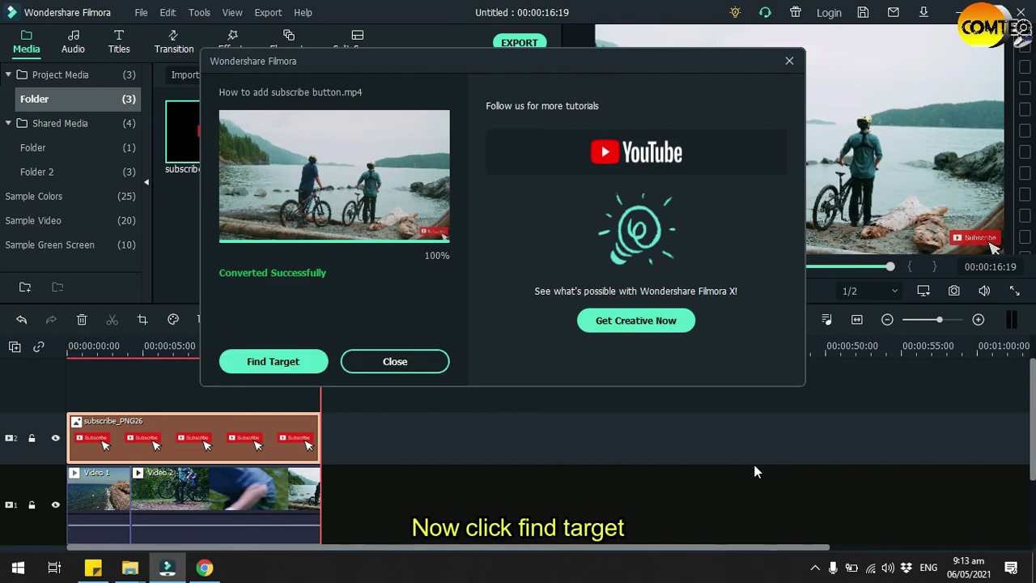
Find the exported video in its output folder and play it.
left_click(273, 362)
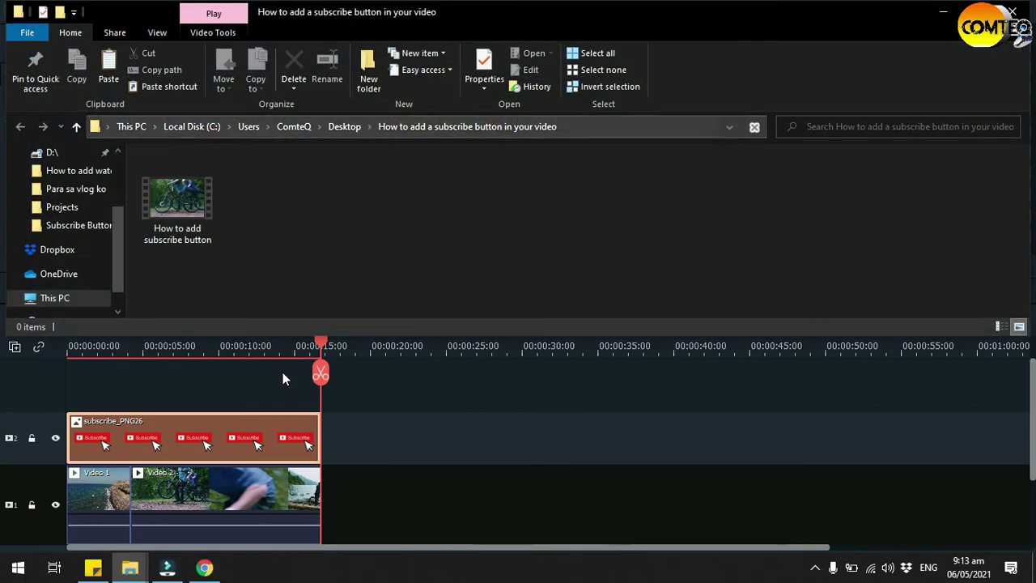
double_click(174, 200)
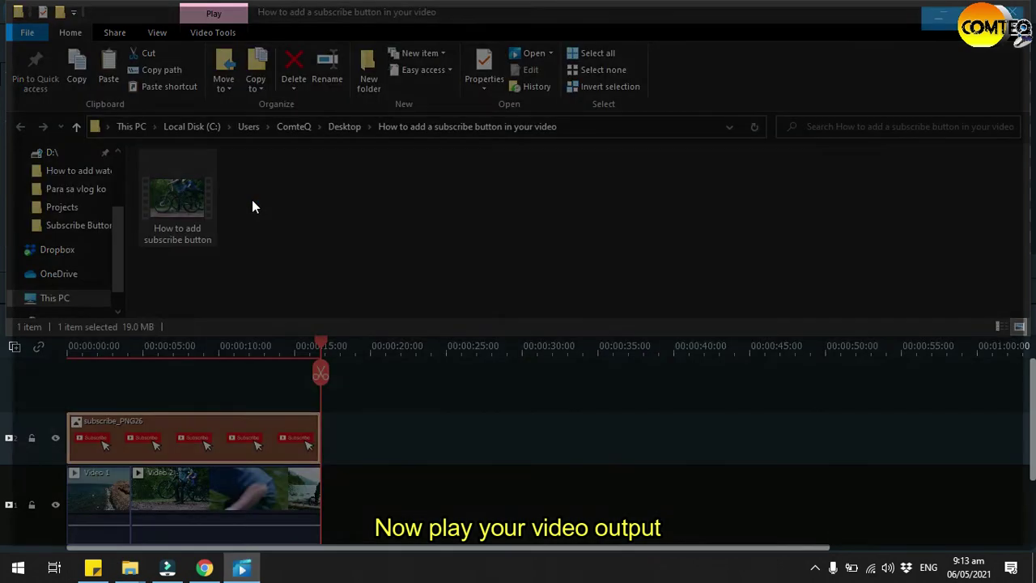